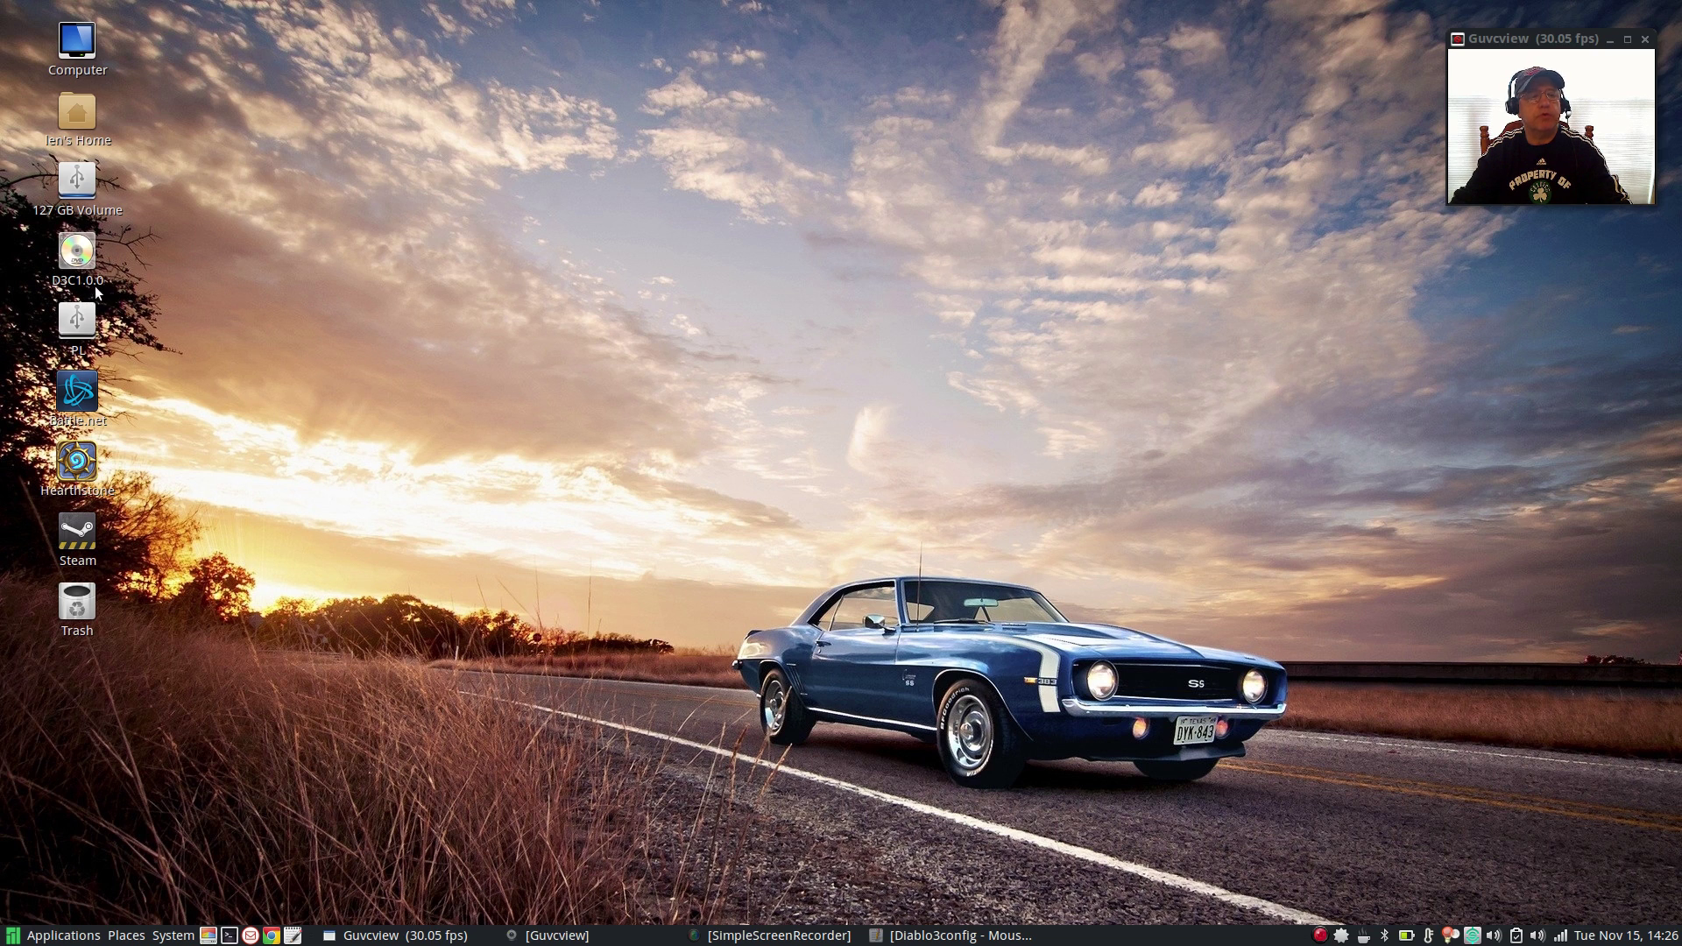
Open the D3C1.0.0 disc to view its contents, then close its window.
left_click(83, 259)
double_click(84, 259)
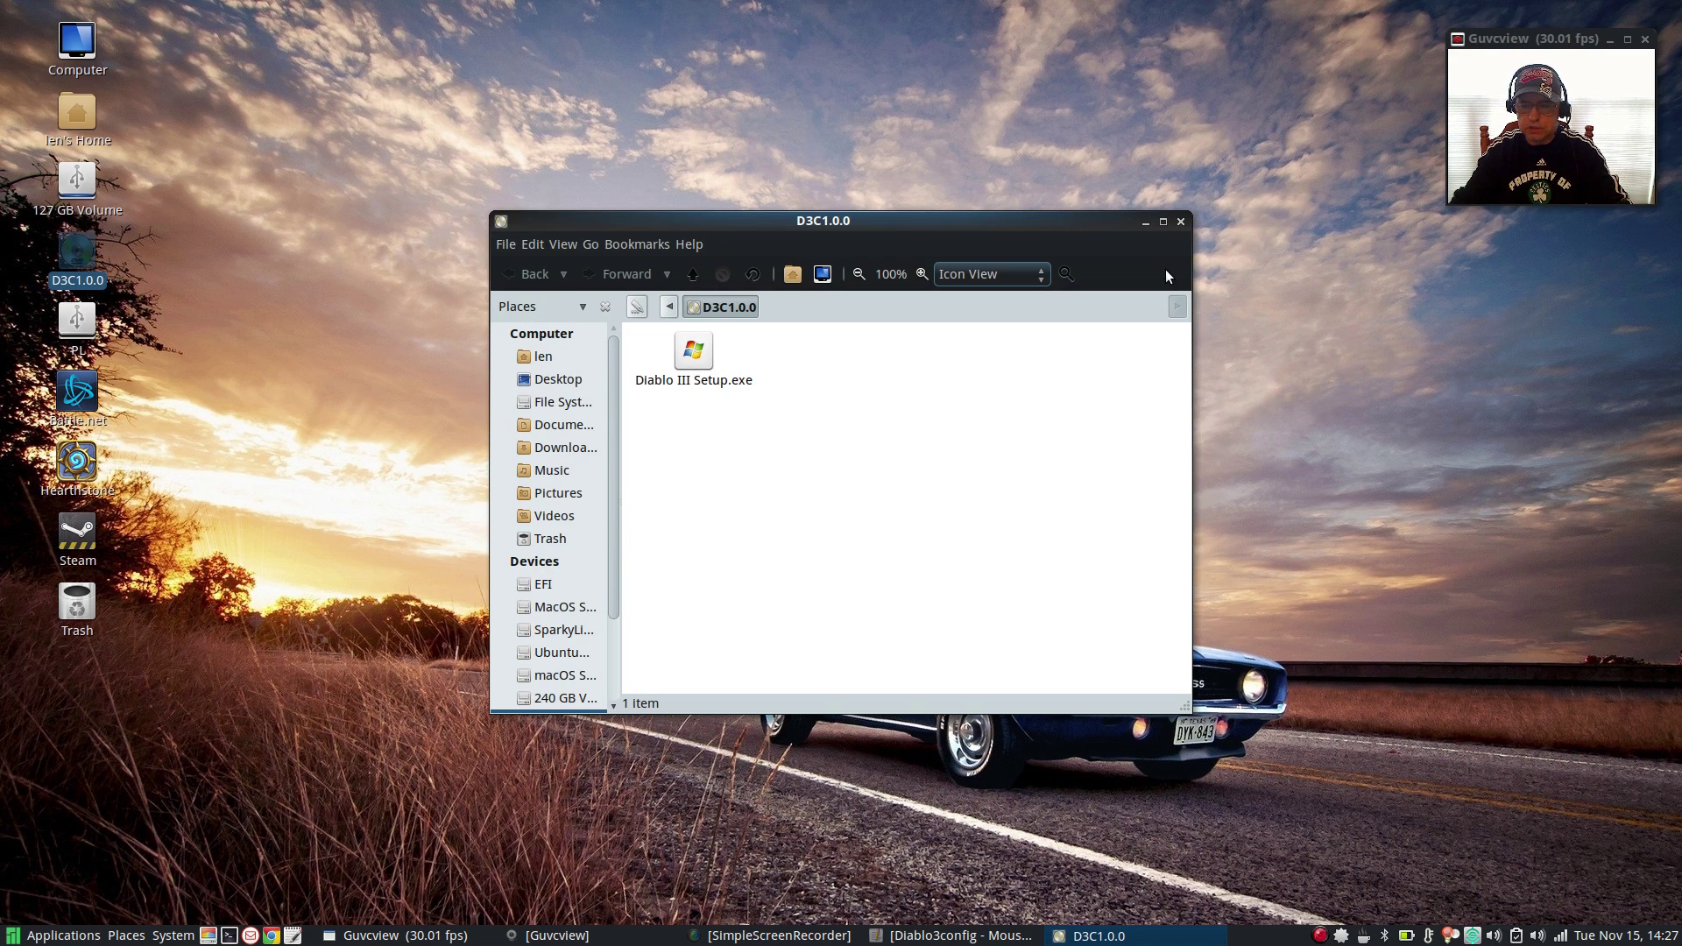
left_click(1179, 222)
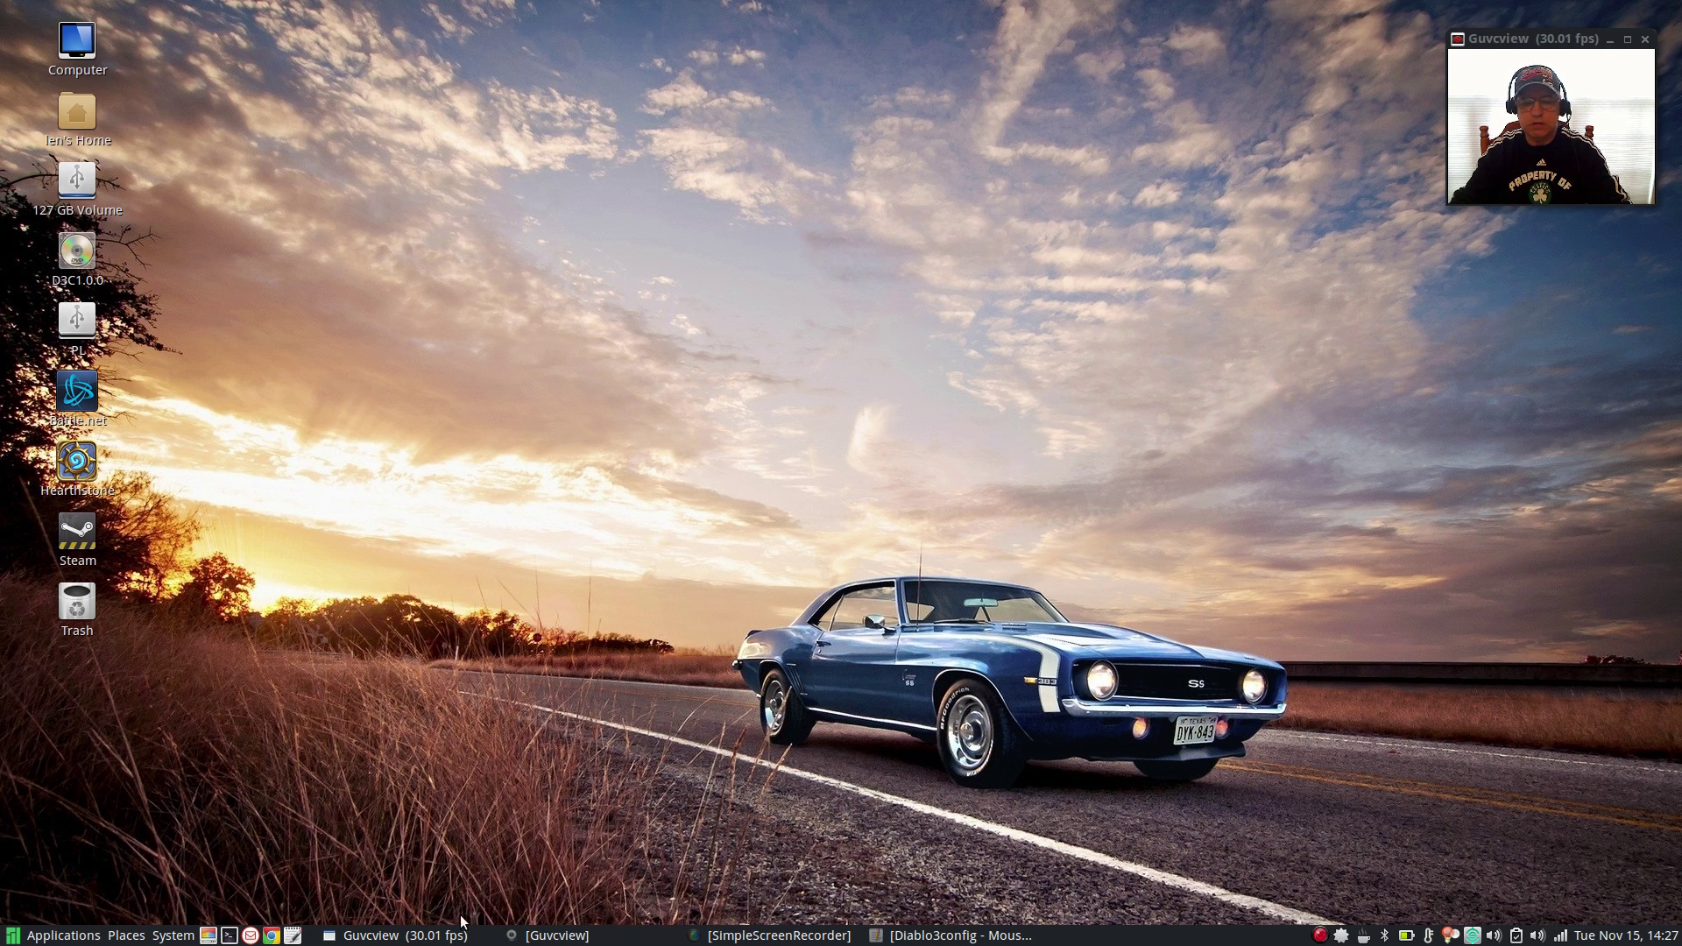
Run winecfg from a new terminal, show its Libraries overrides, and bring up the Diablo3config notes.
left_click(231, 935)
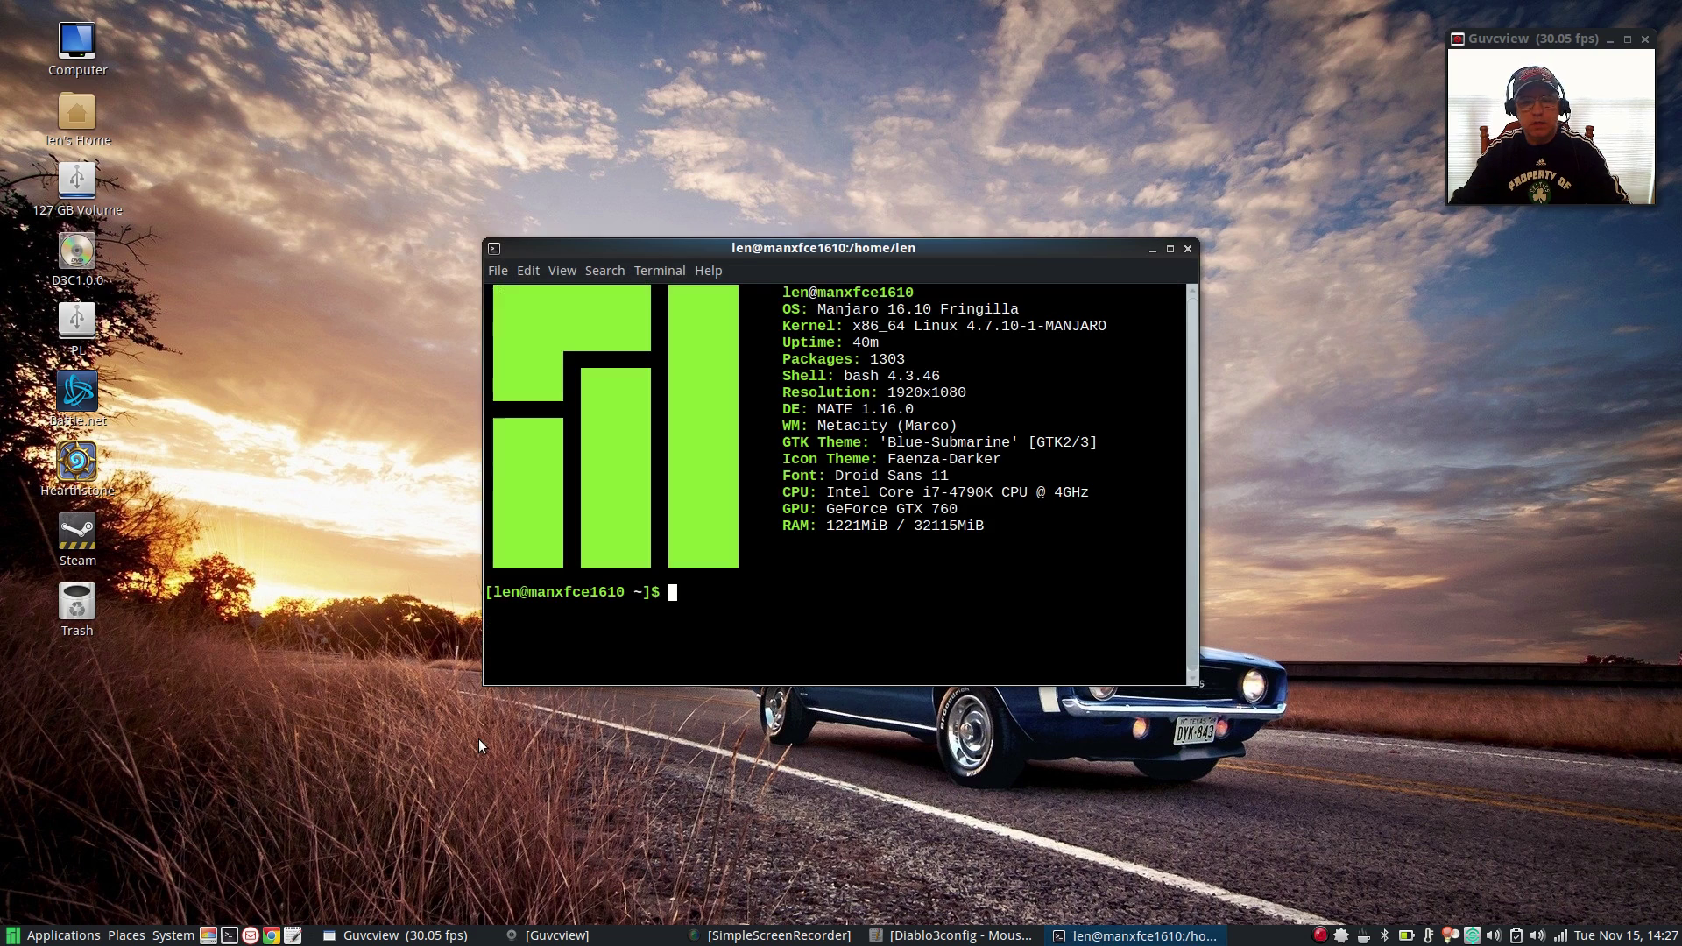
type("wine")
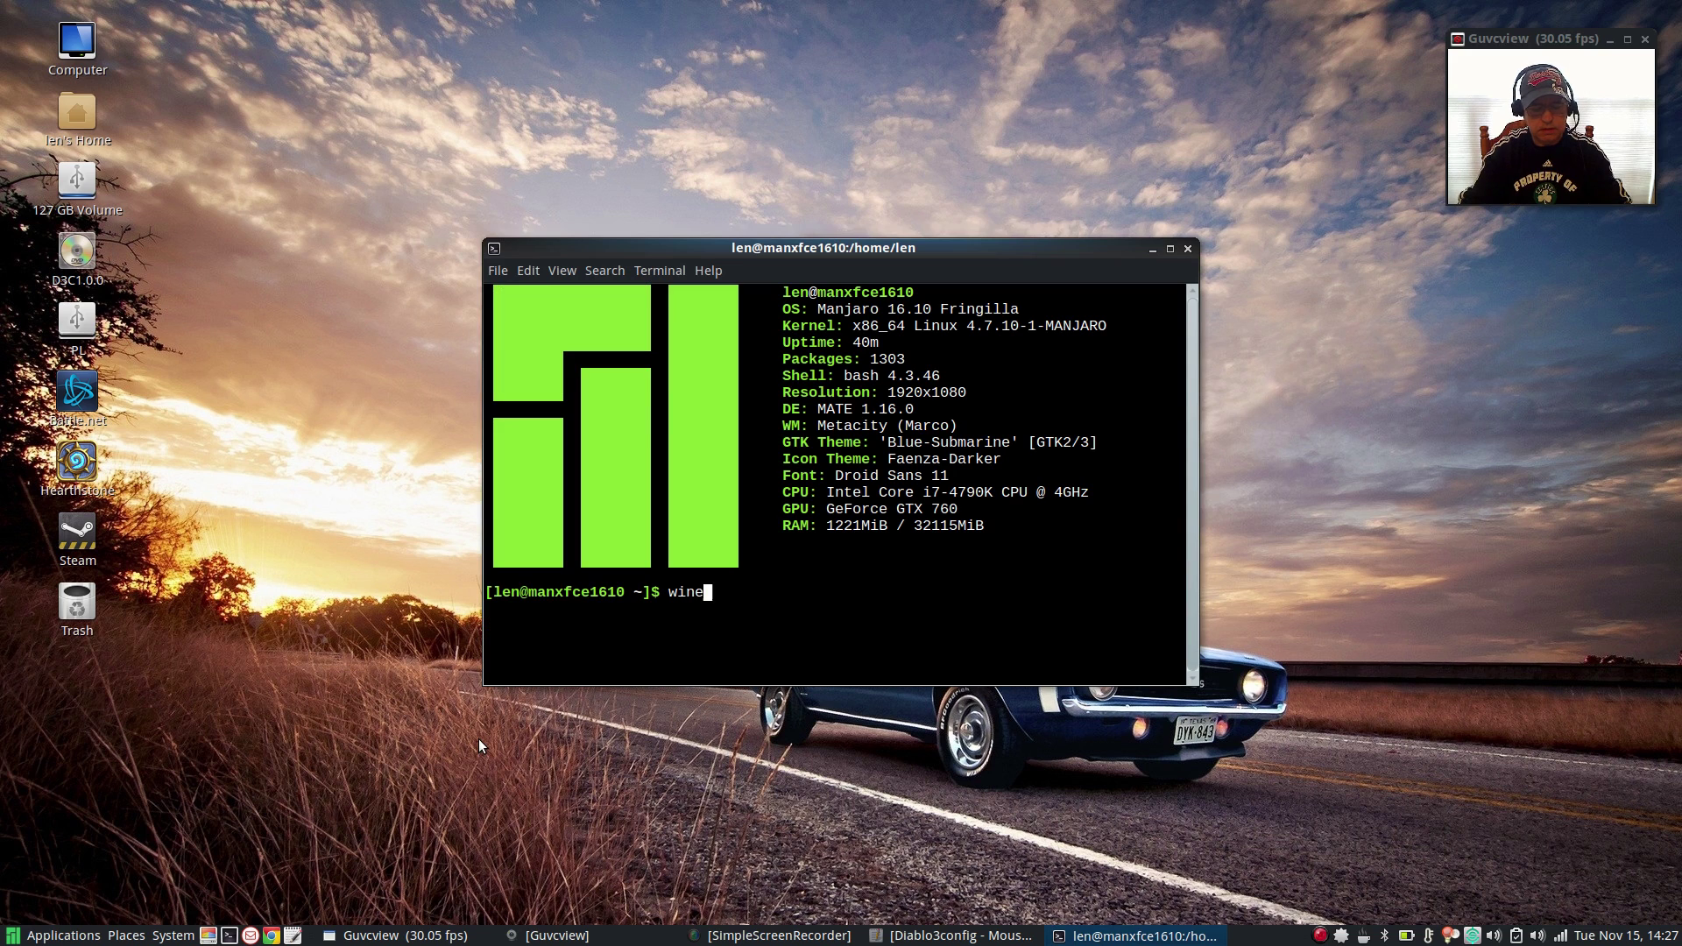
type("cfg")
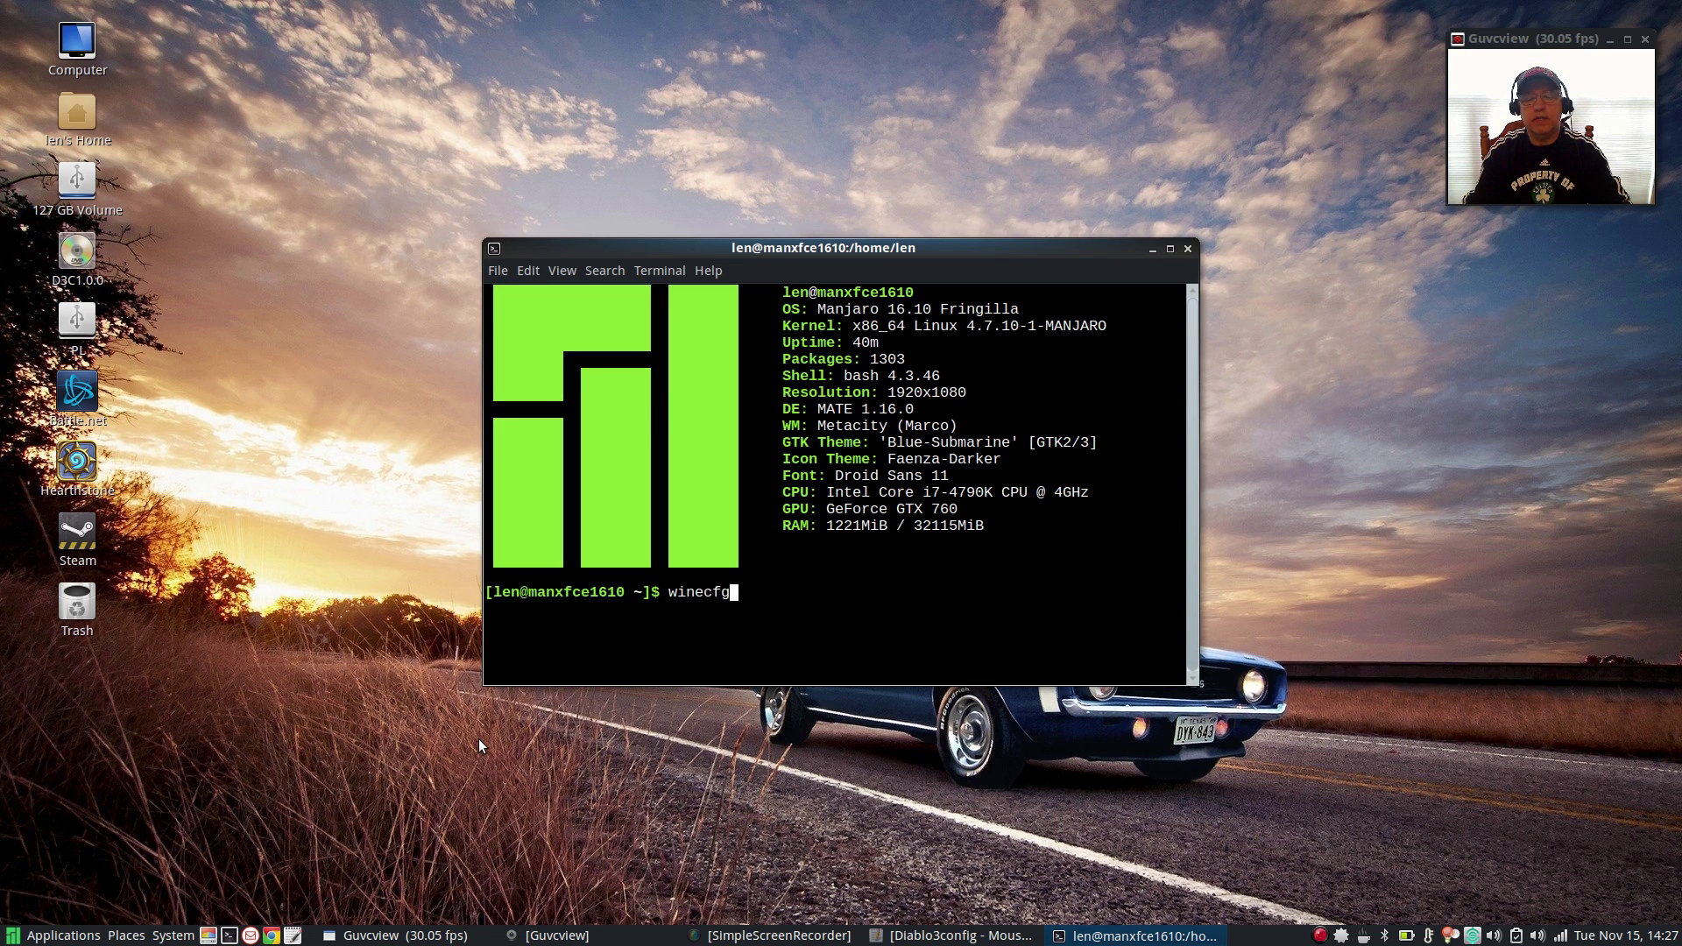
key("Return")
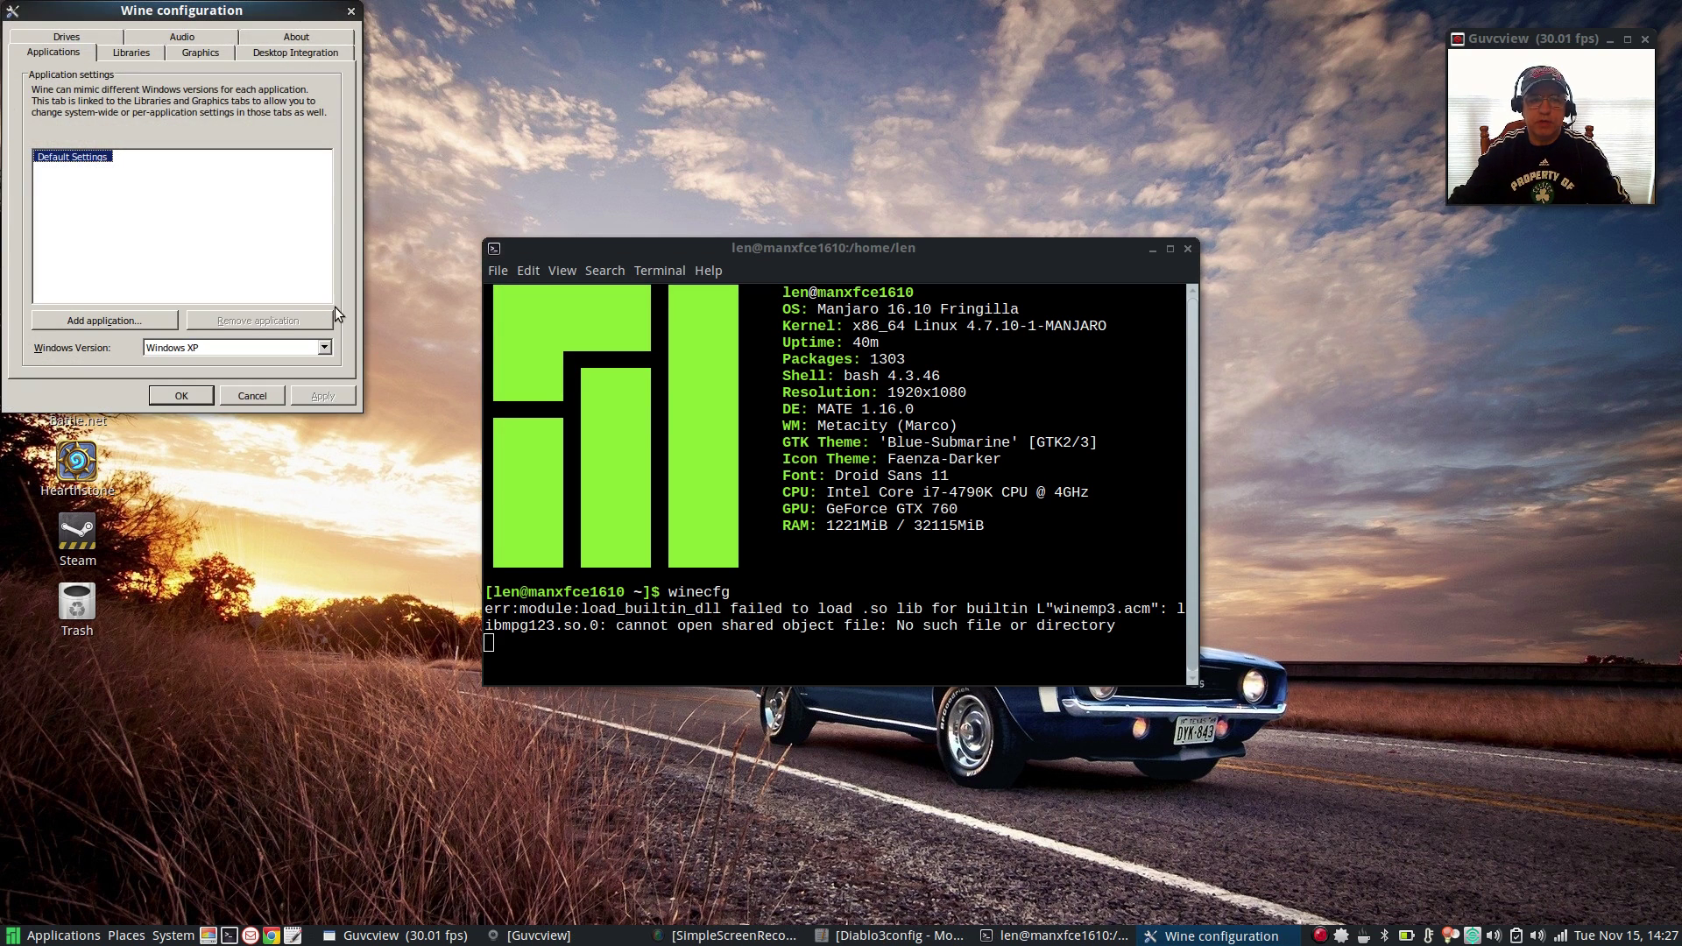
left_click_drag(70, 16, 1087, 348)
left_click(1147, 378)
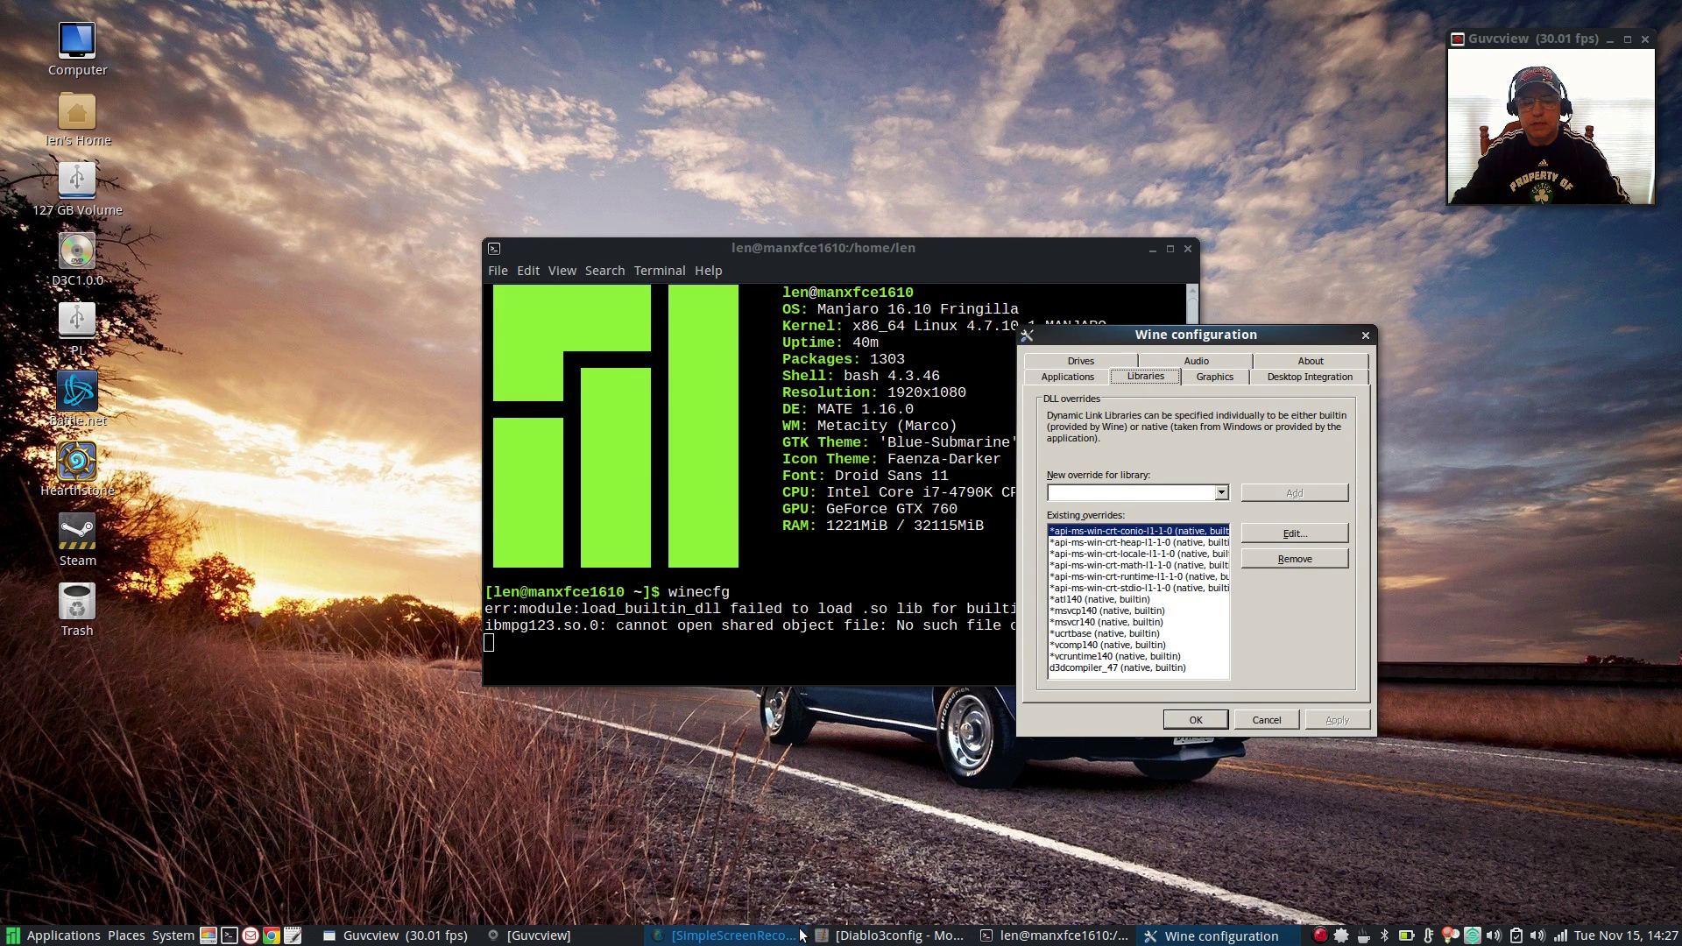
left_click(894, 935)
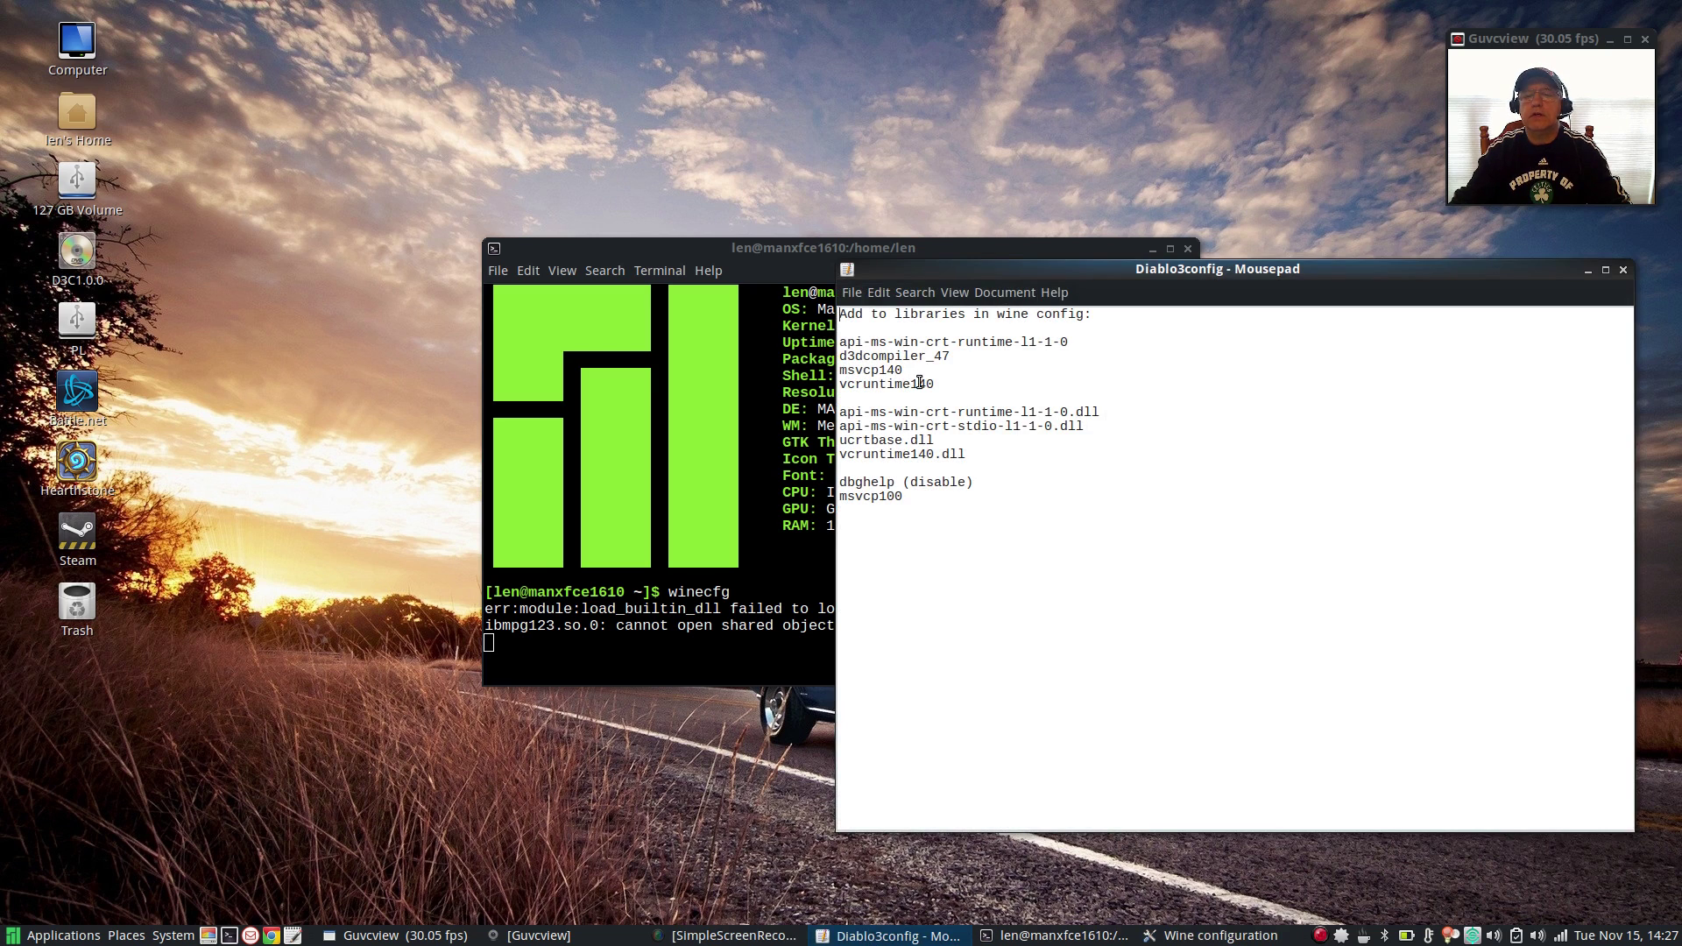
Copy d3dcompiler_47 onto a new line below the list in the notes, then close Mousepad.
left_click_drag(952, 357, 828, 361)
right_click(869, 357)
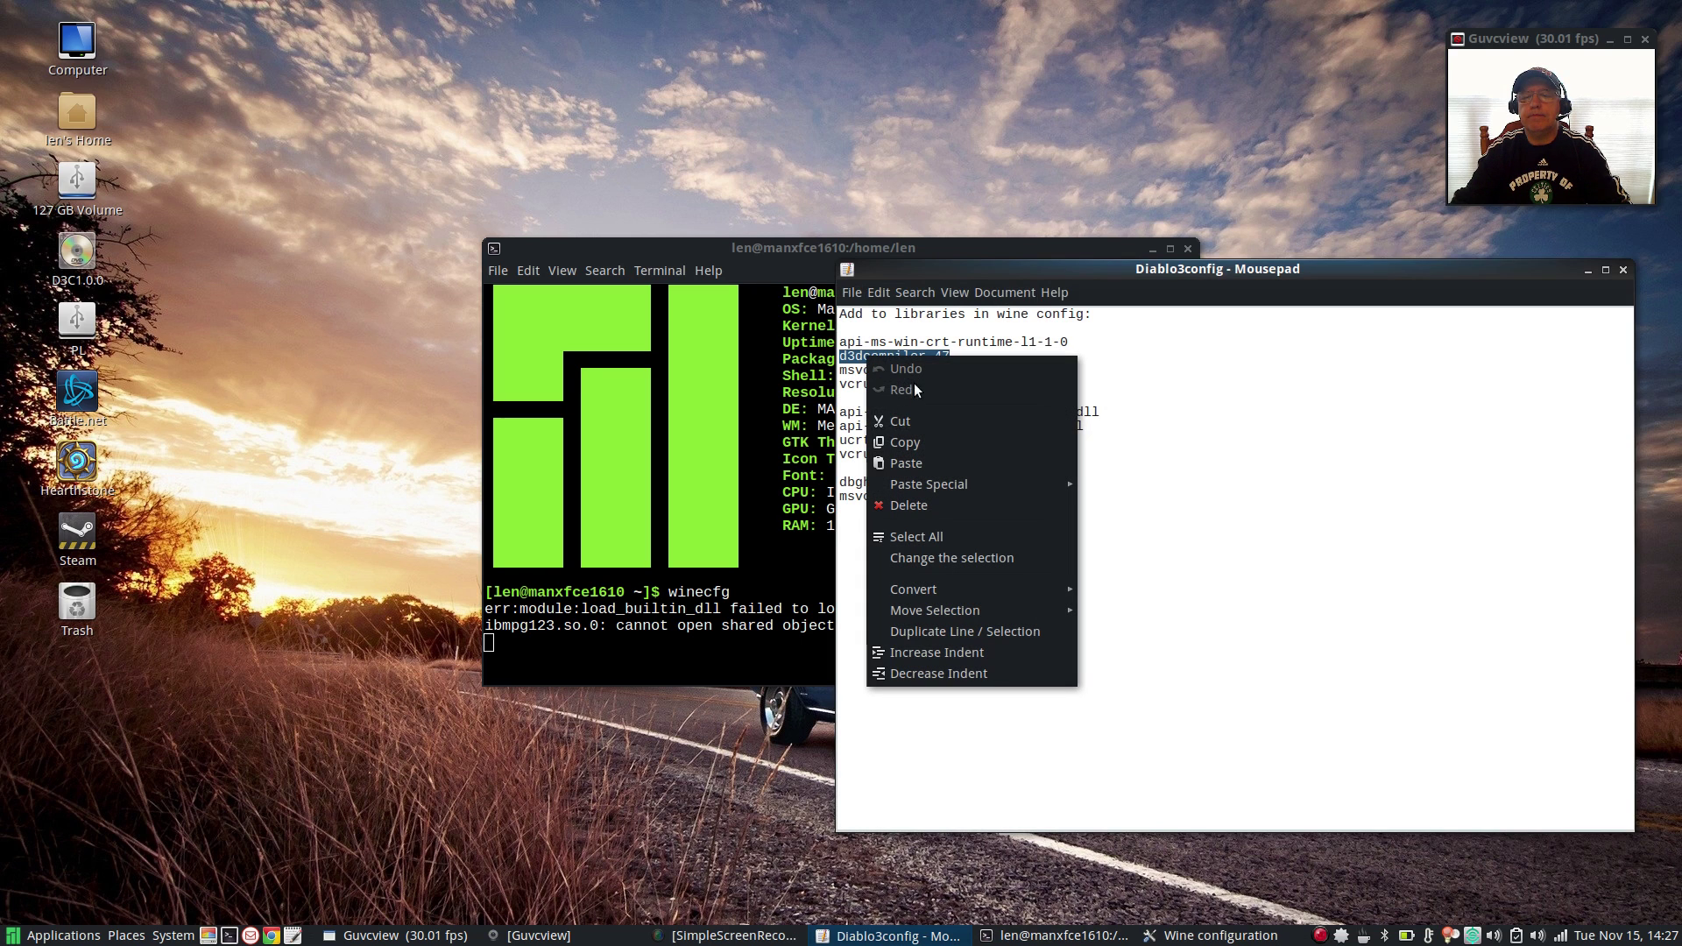
left_click(907, 443)
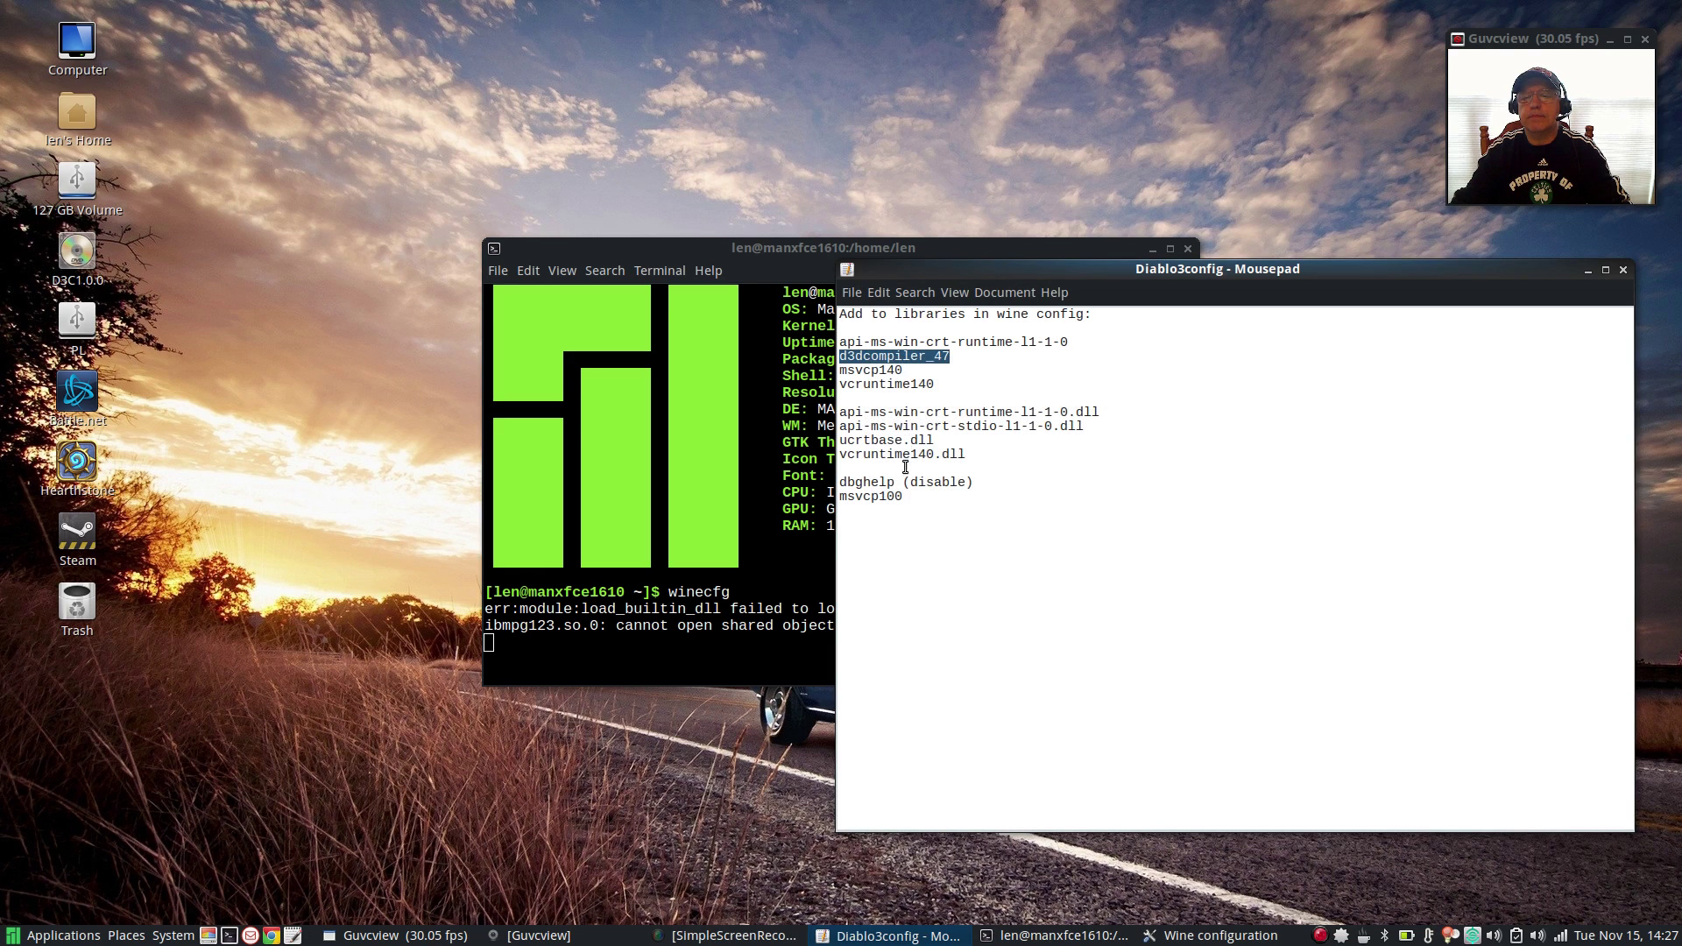
left_click(853, 602)
key("Return")
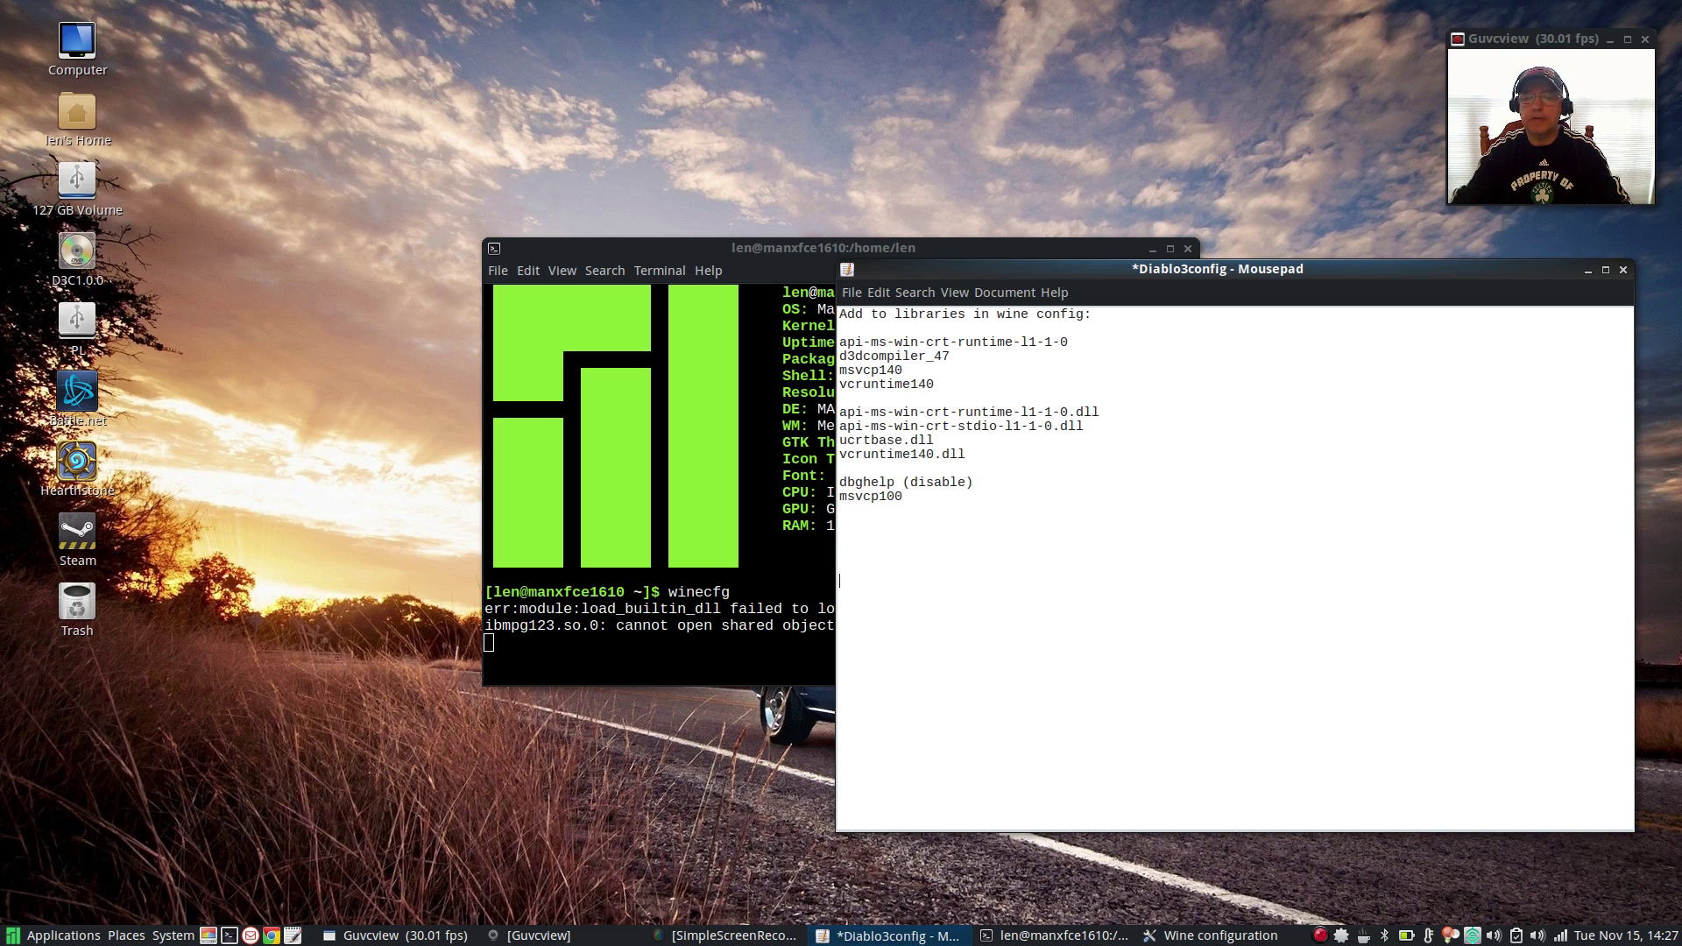
right_click(858, 584)
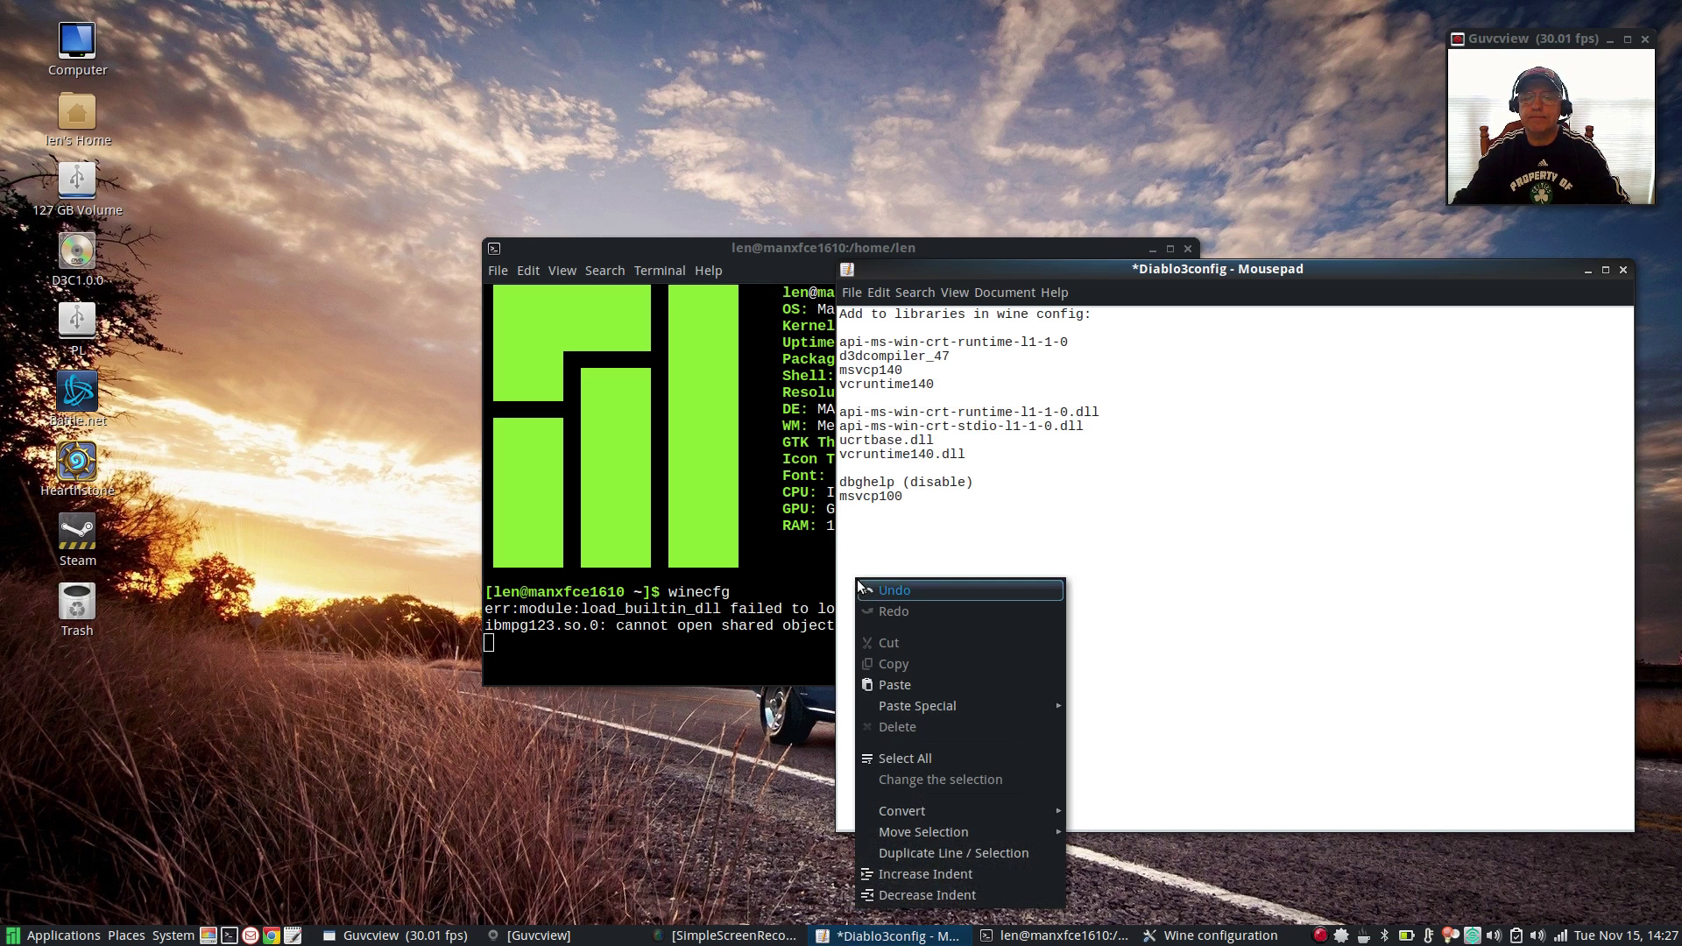
left_click(886, 685)
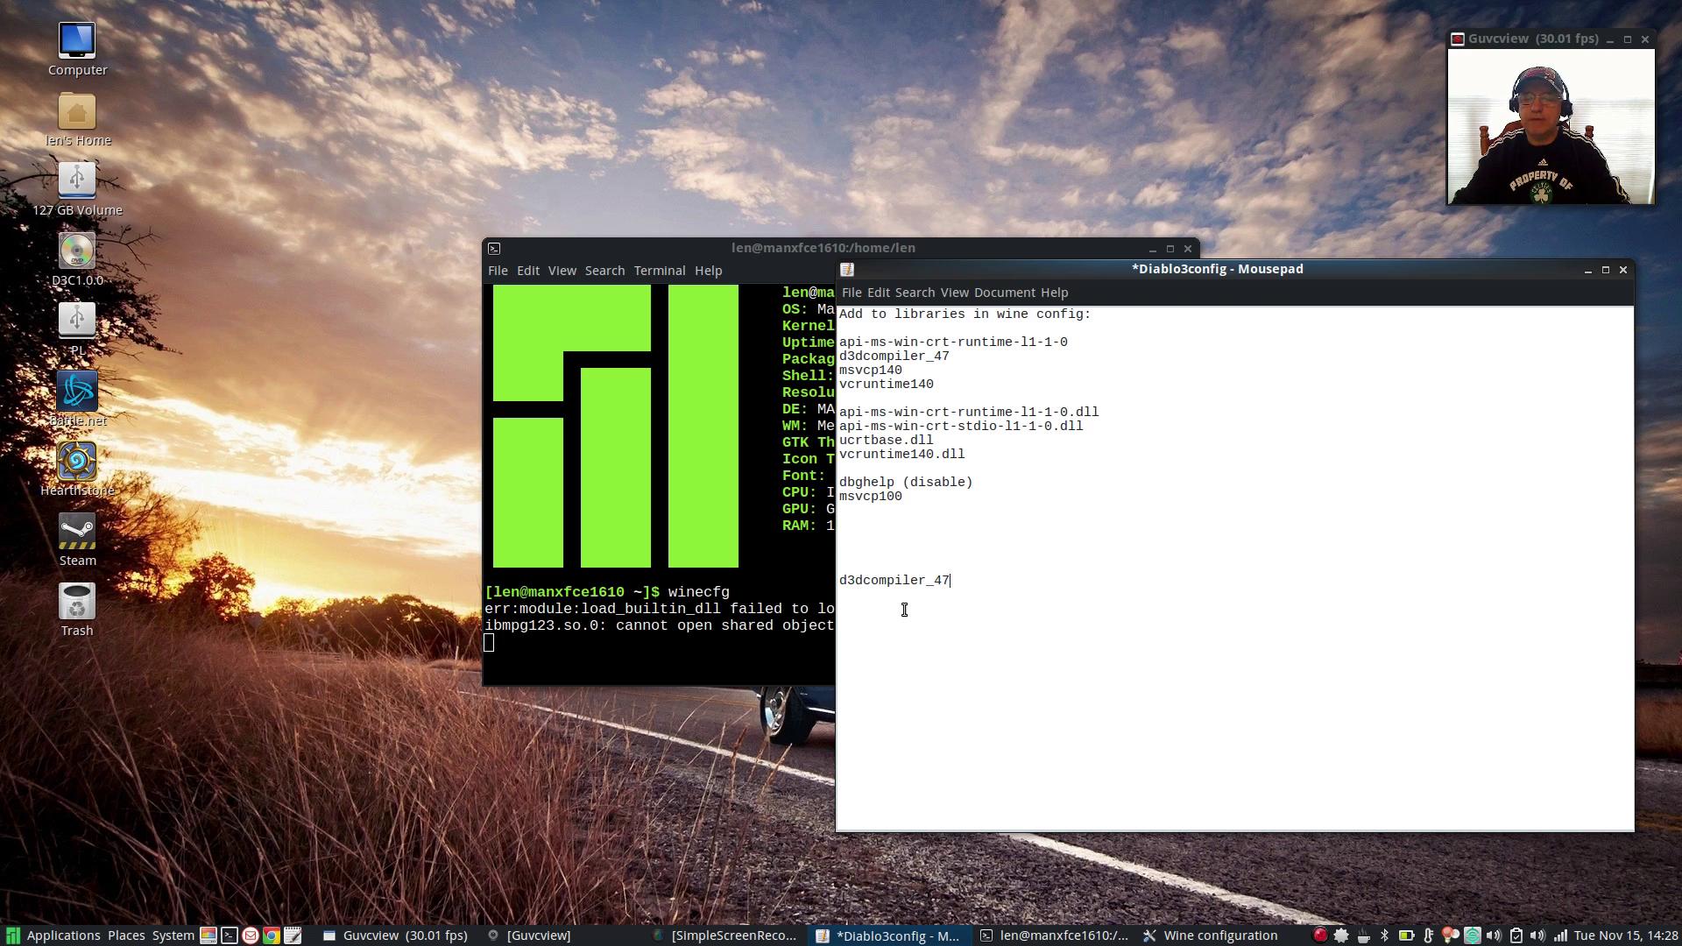
left_click(1623, 270)
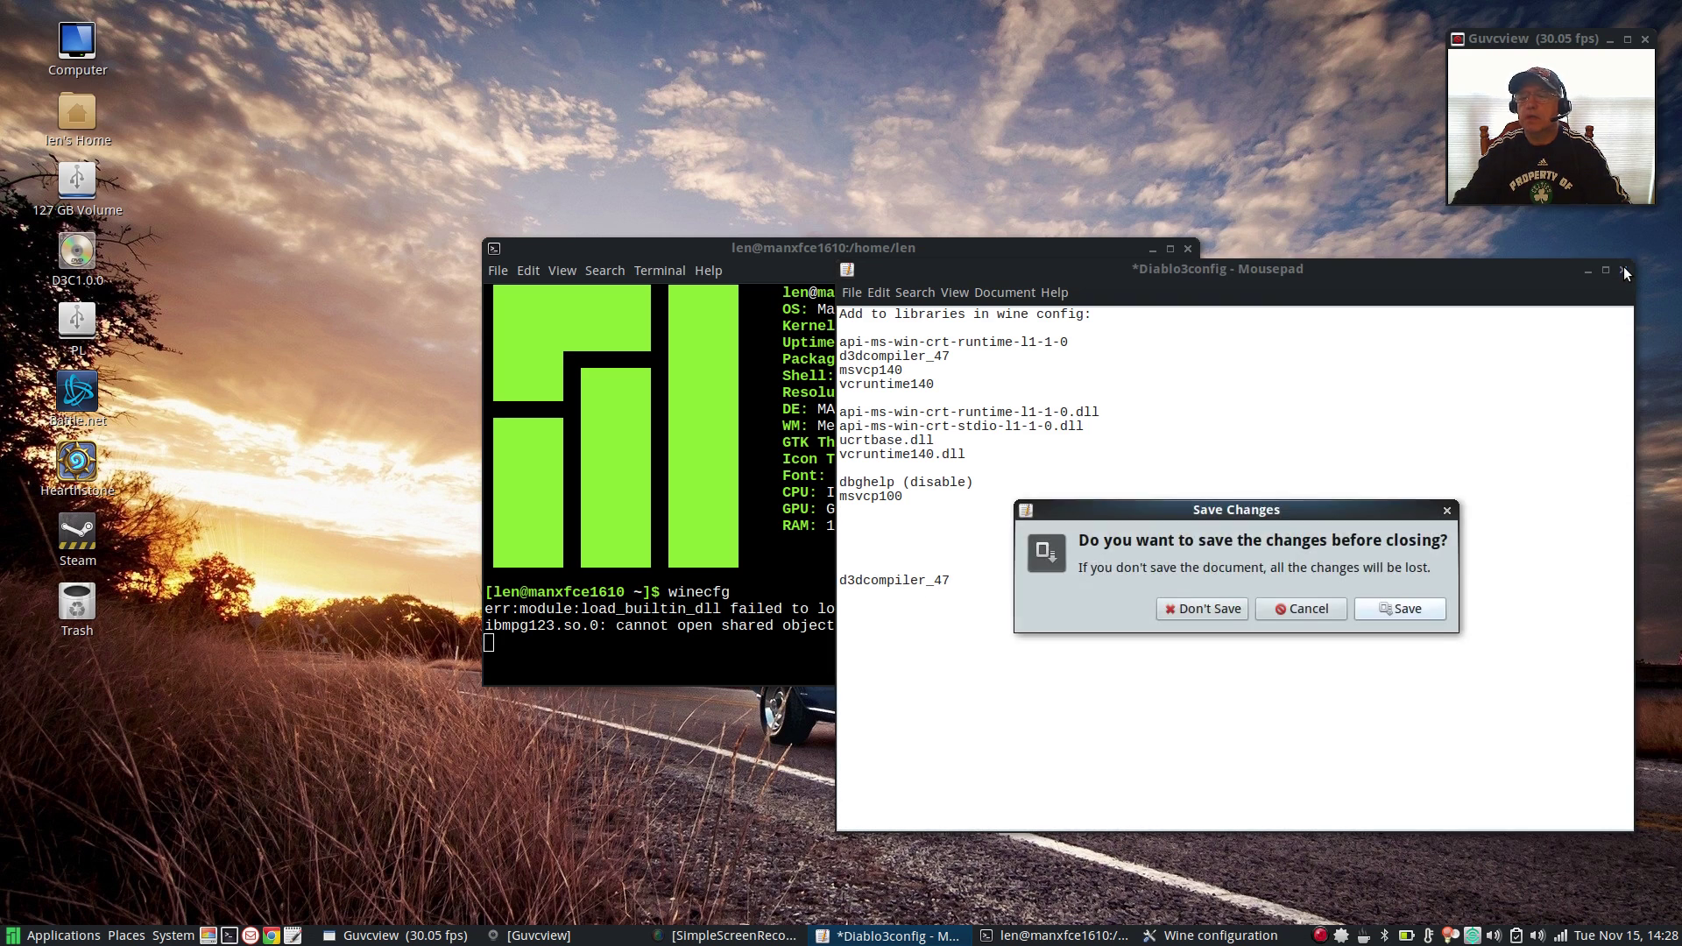
Close the notes without saving, confirm Wine configuration with OK, and close the terminal.
left_click(1213, 613)
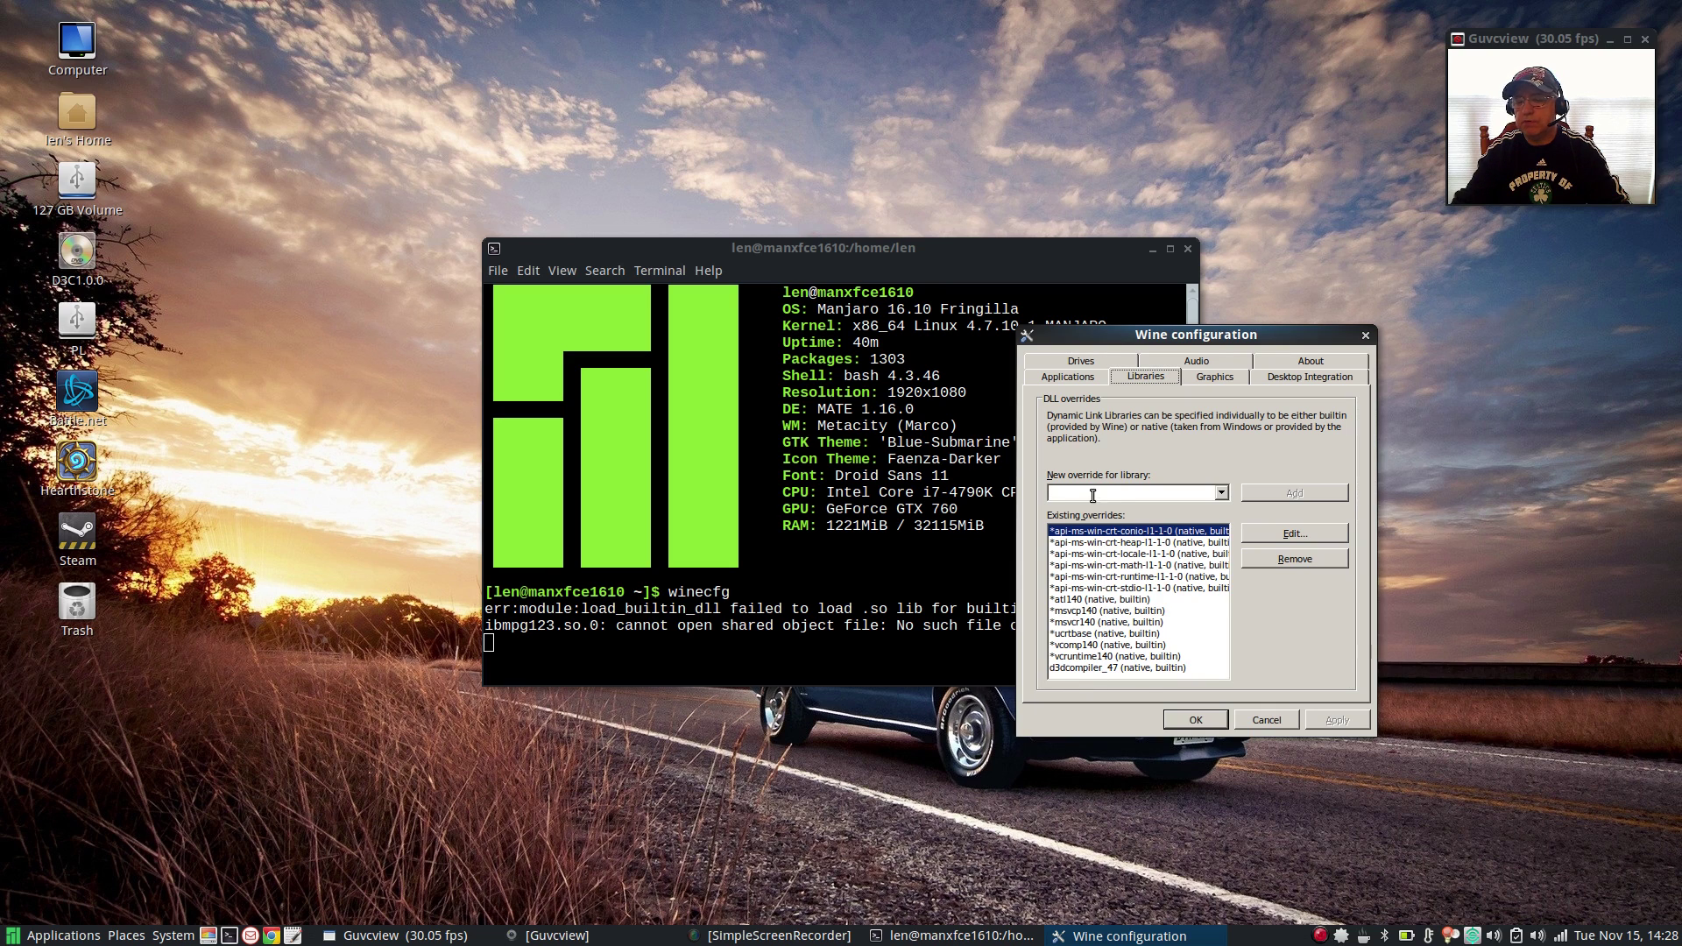
left_click(1216, 724)
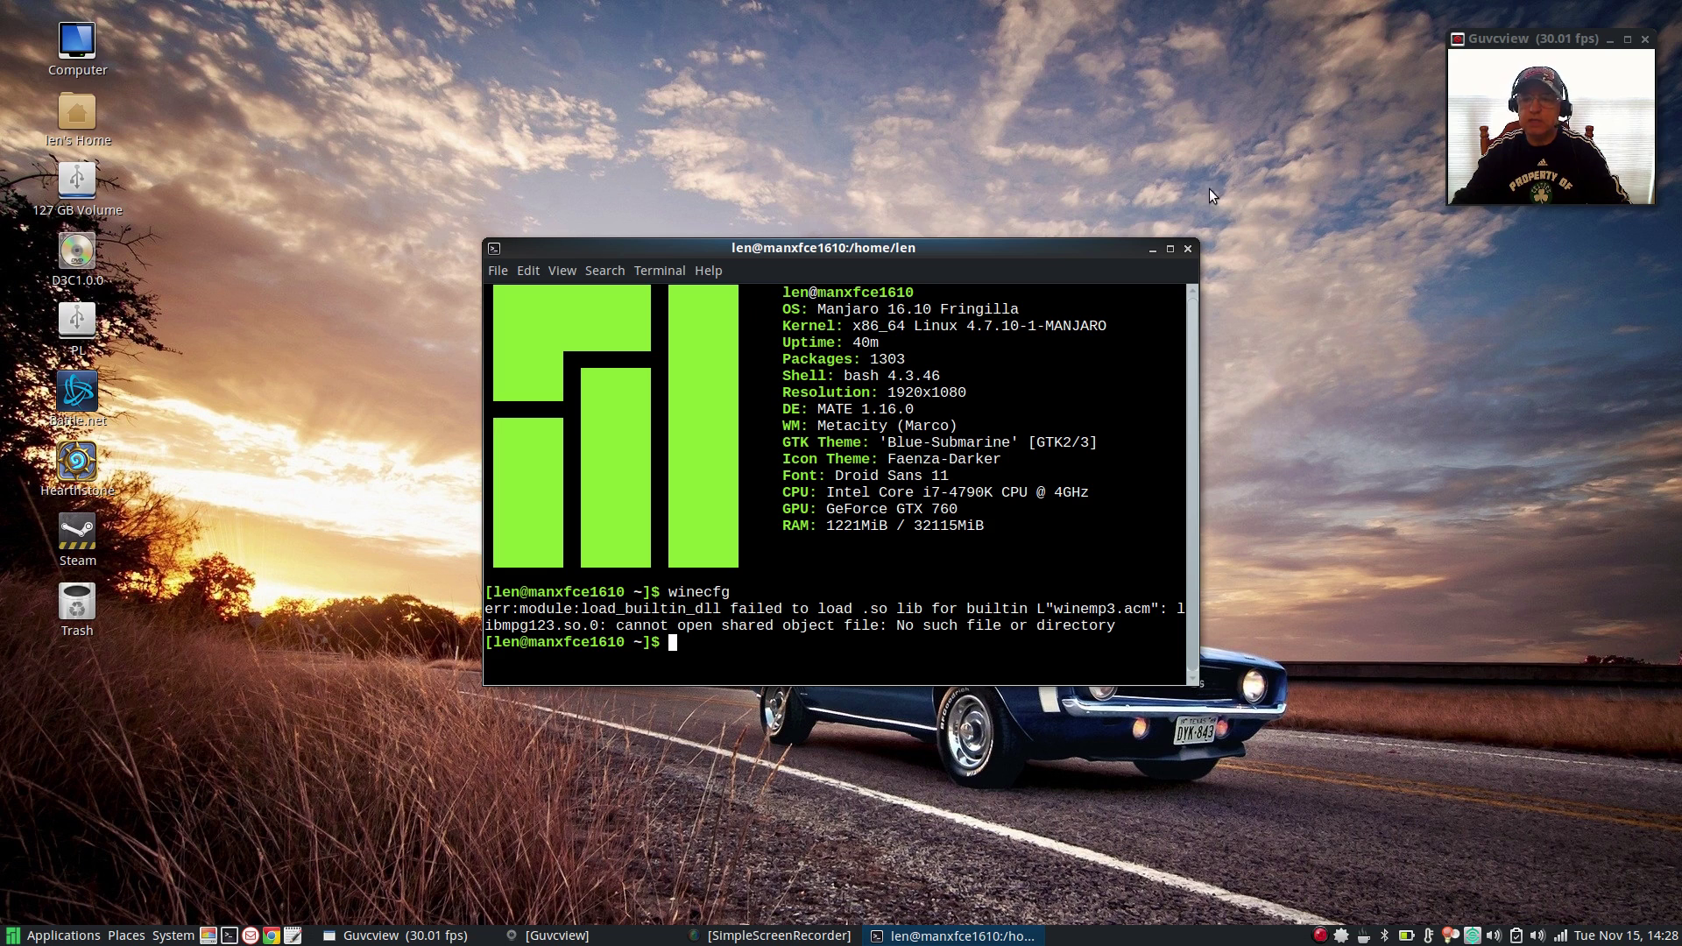
left_click(1187, 249)
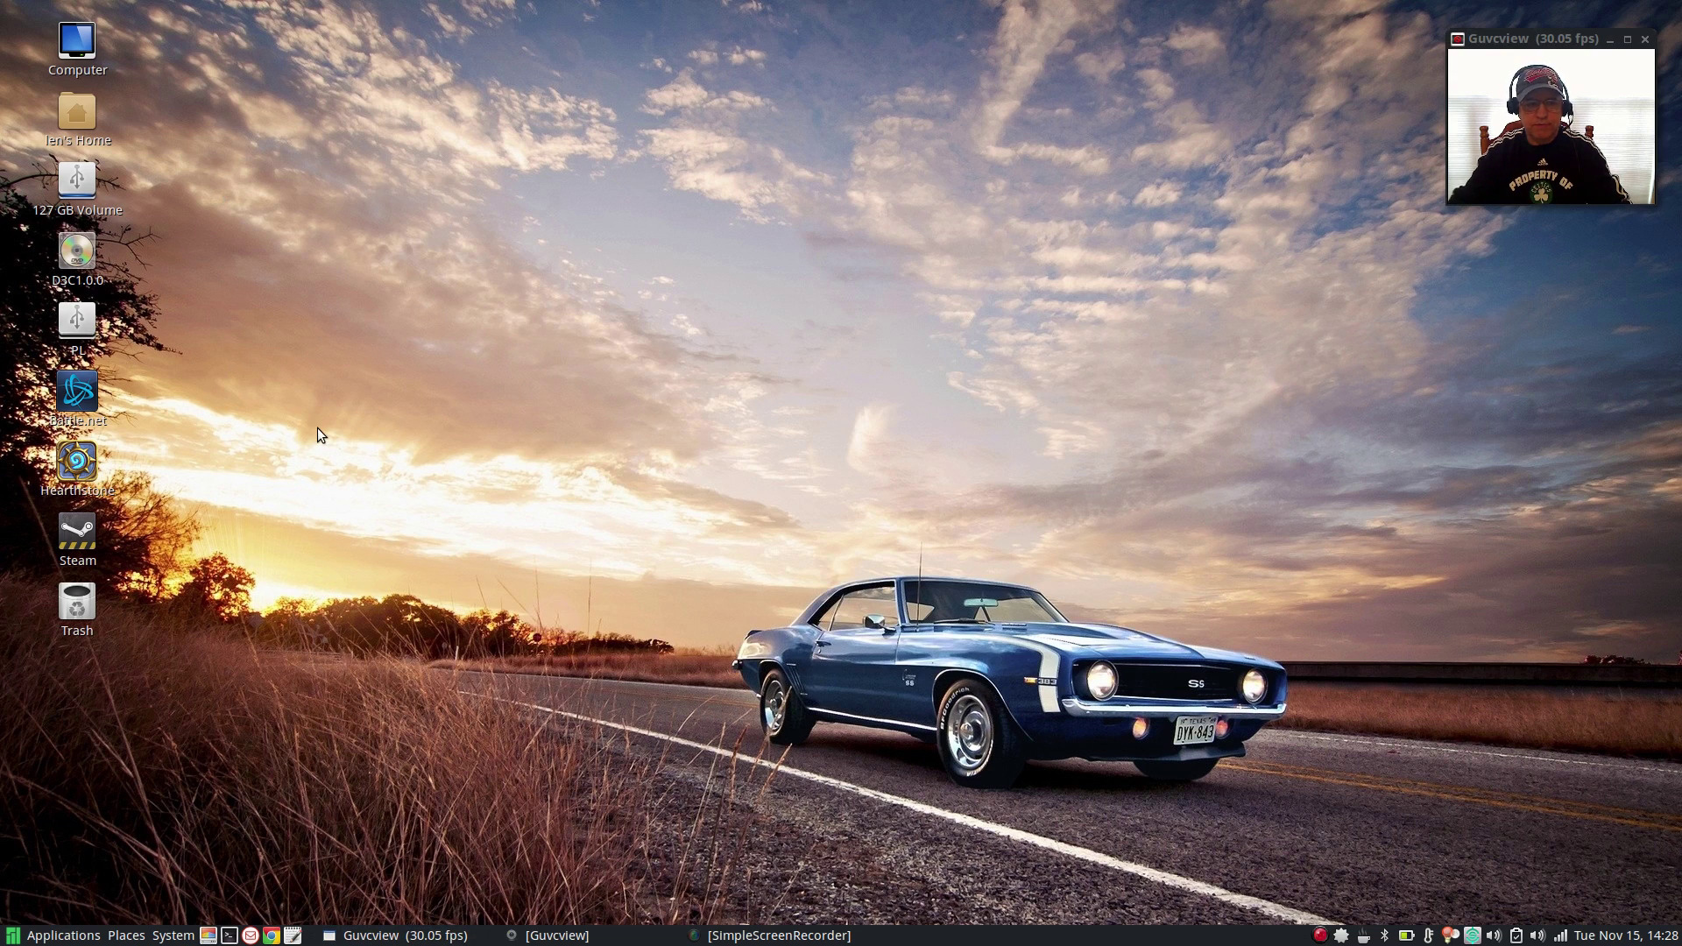
Open the D3C1.0.0 disc in Caja and run Diablo III Setup.exe.
double_click(81, 254)
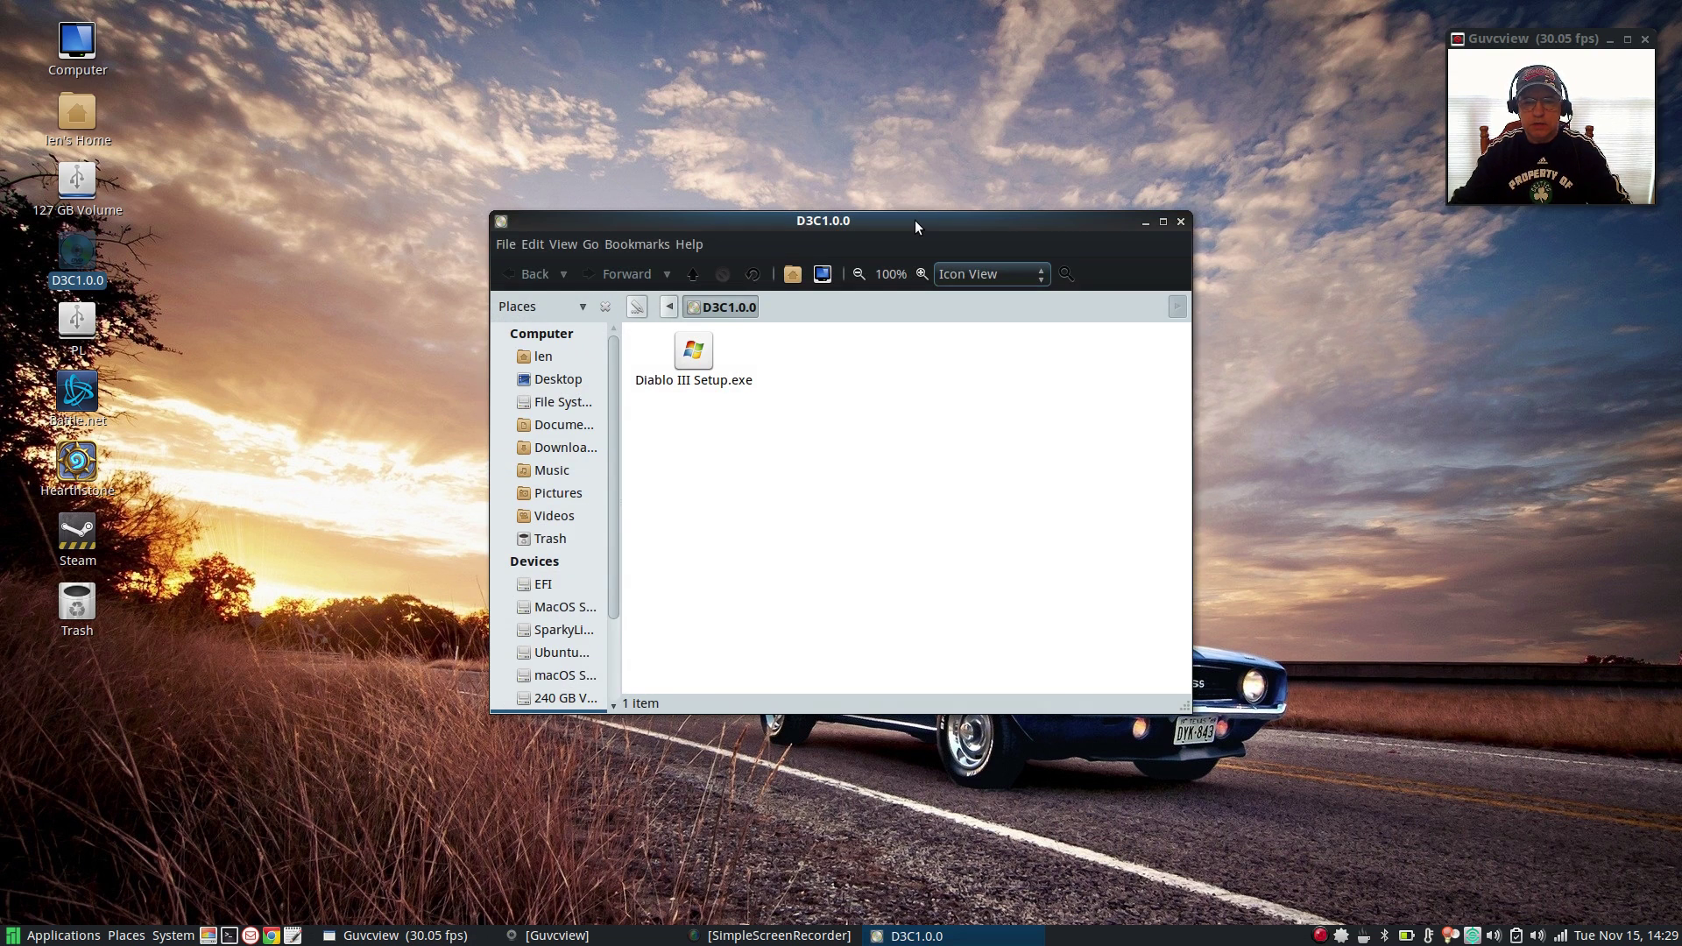
left_click_drag(915, 219, 645, 83)
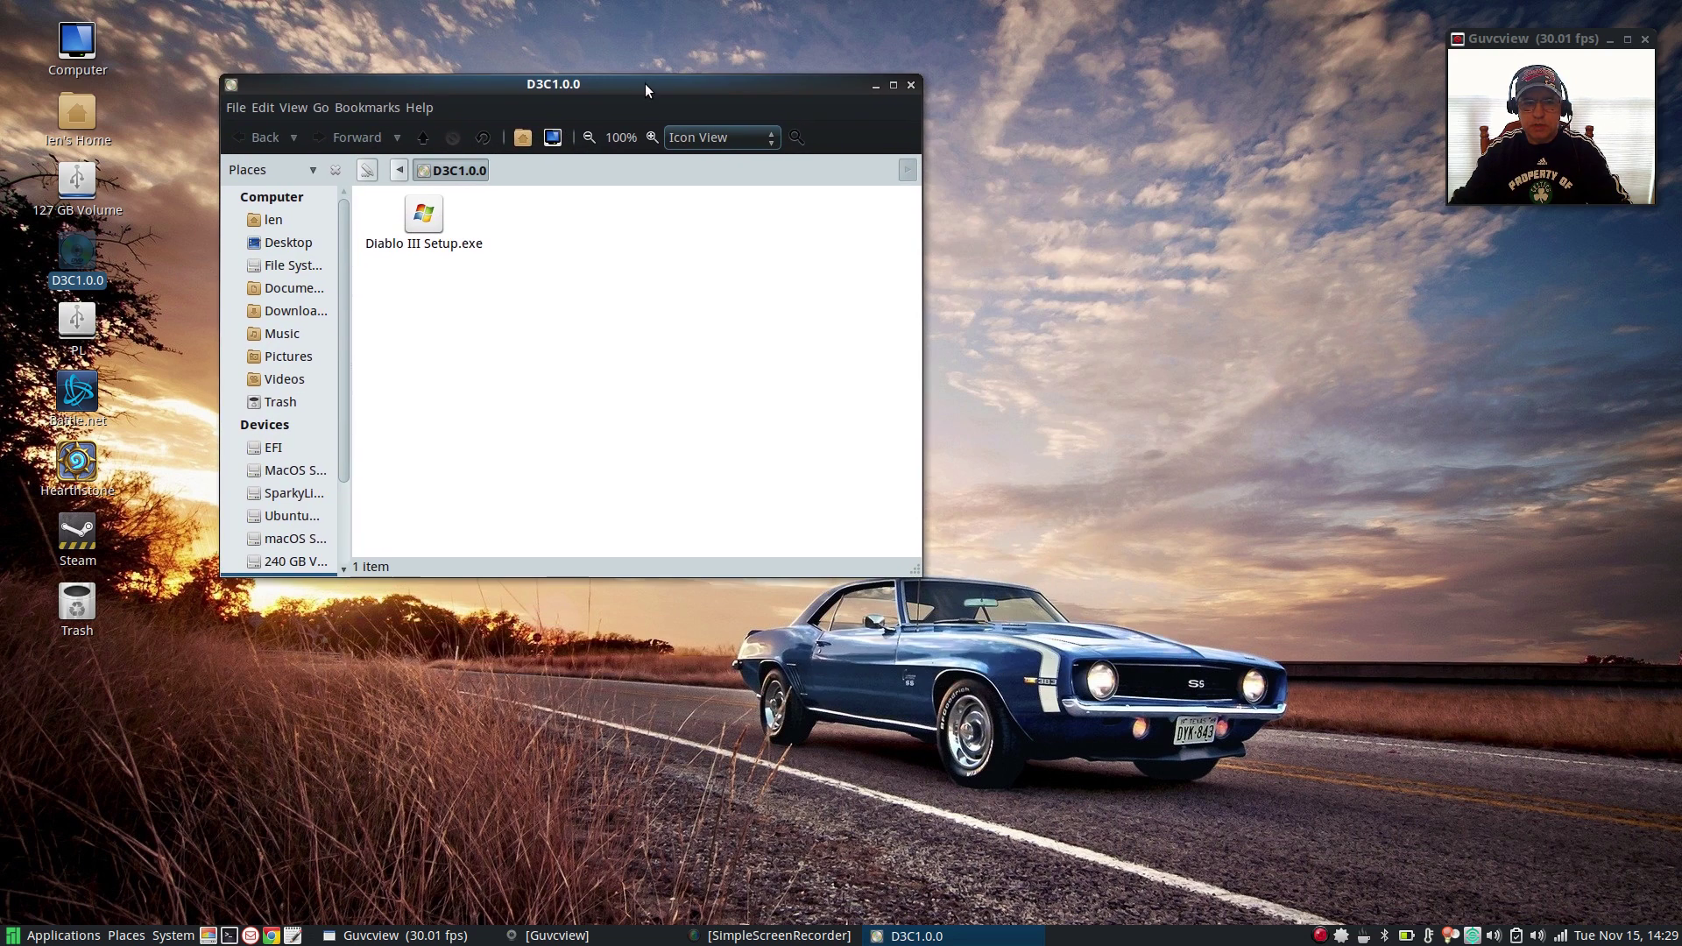
double_click(426, 227)
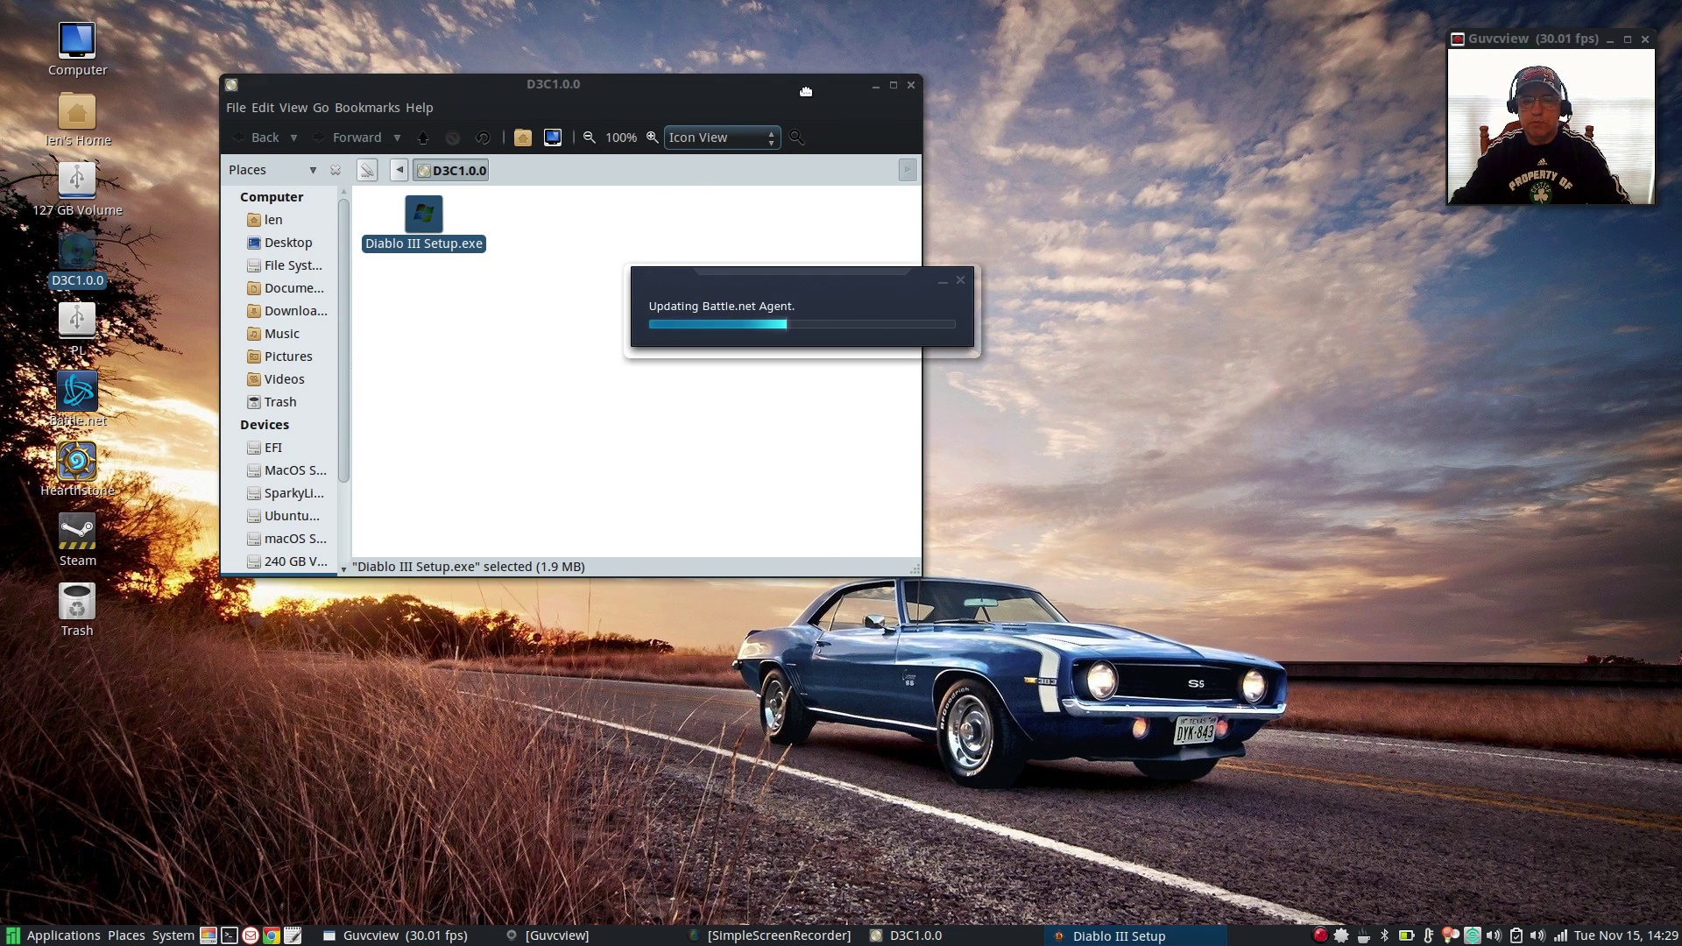
left_click_drag(812, 96, 1542, 241)
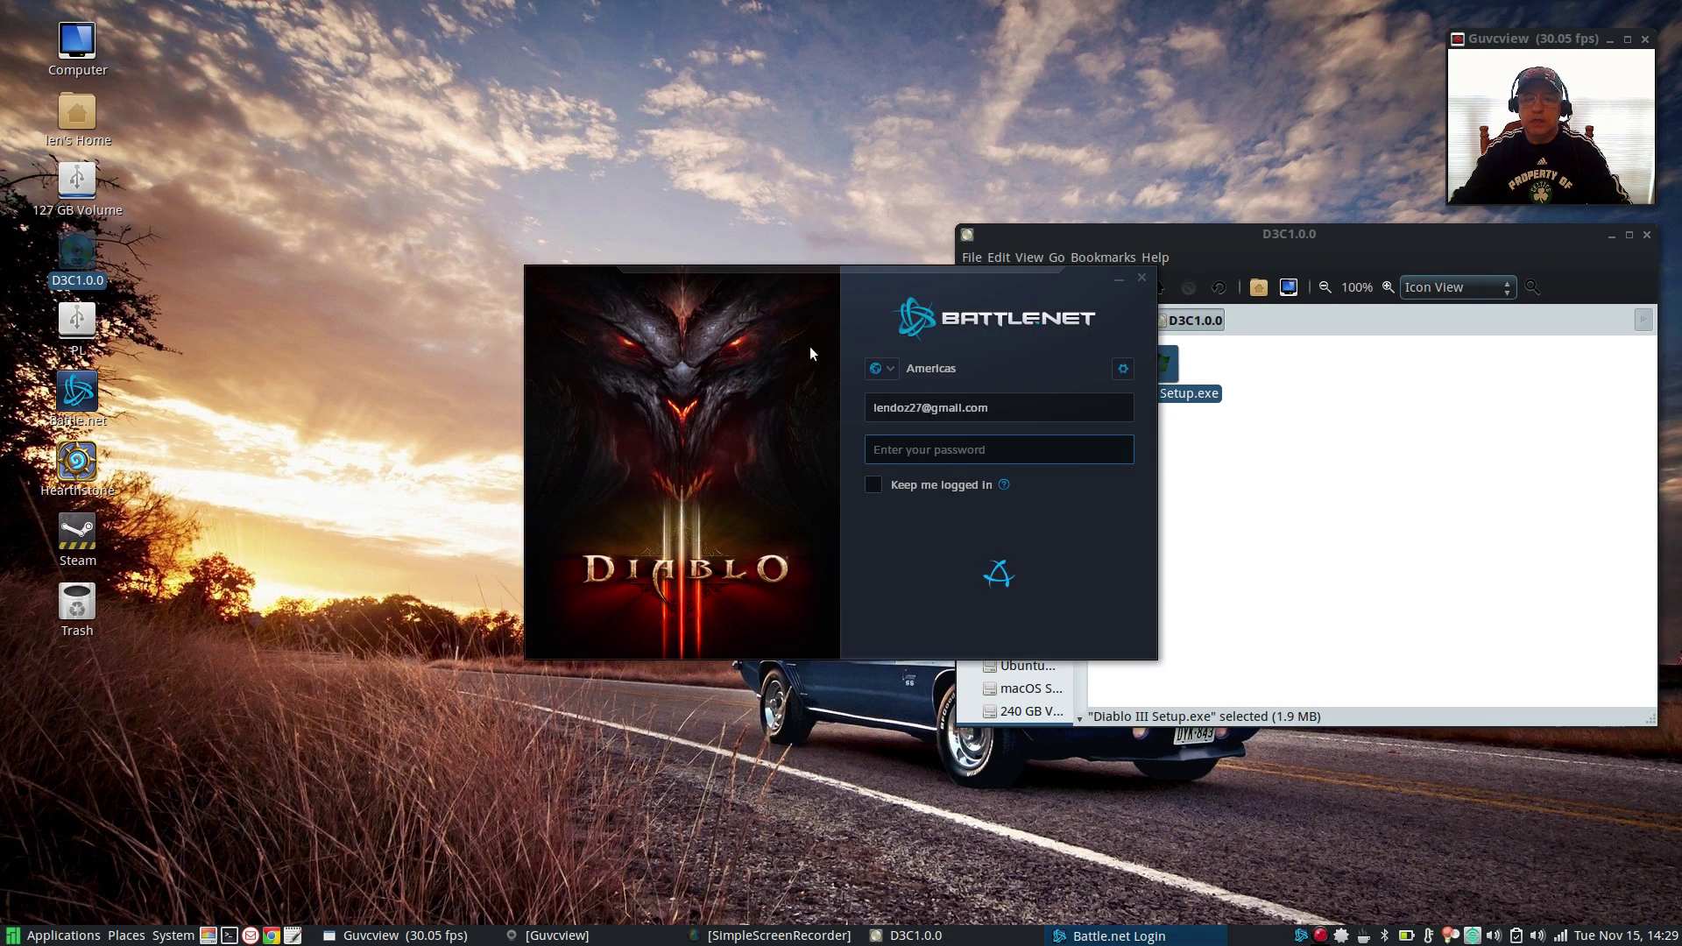
Enter the account password in the Battle.net login window and log in.
left_click_drag(834, 279, 569, 280)
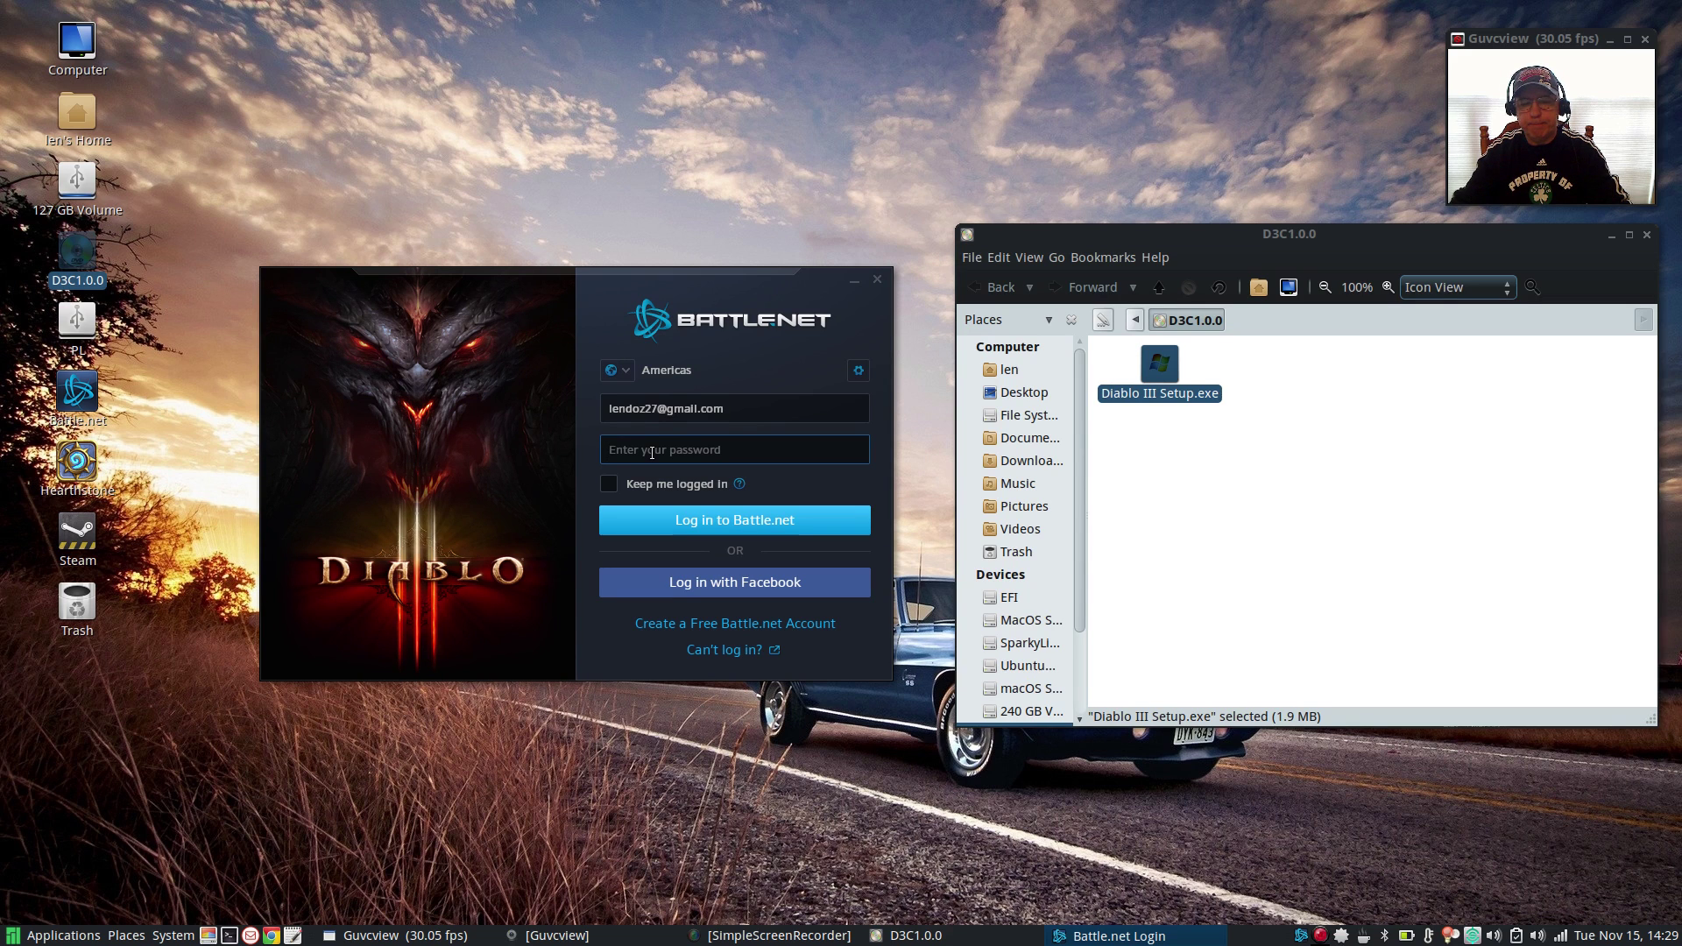
type("•••")
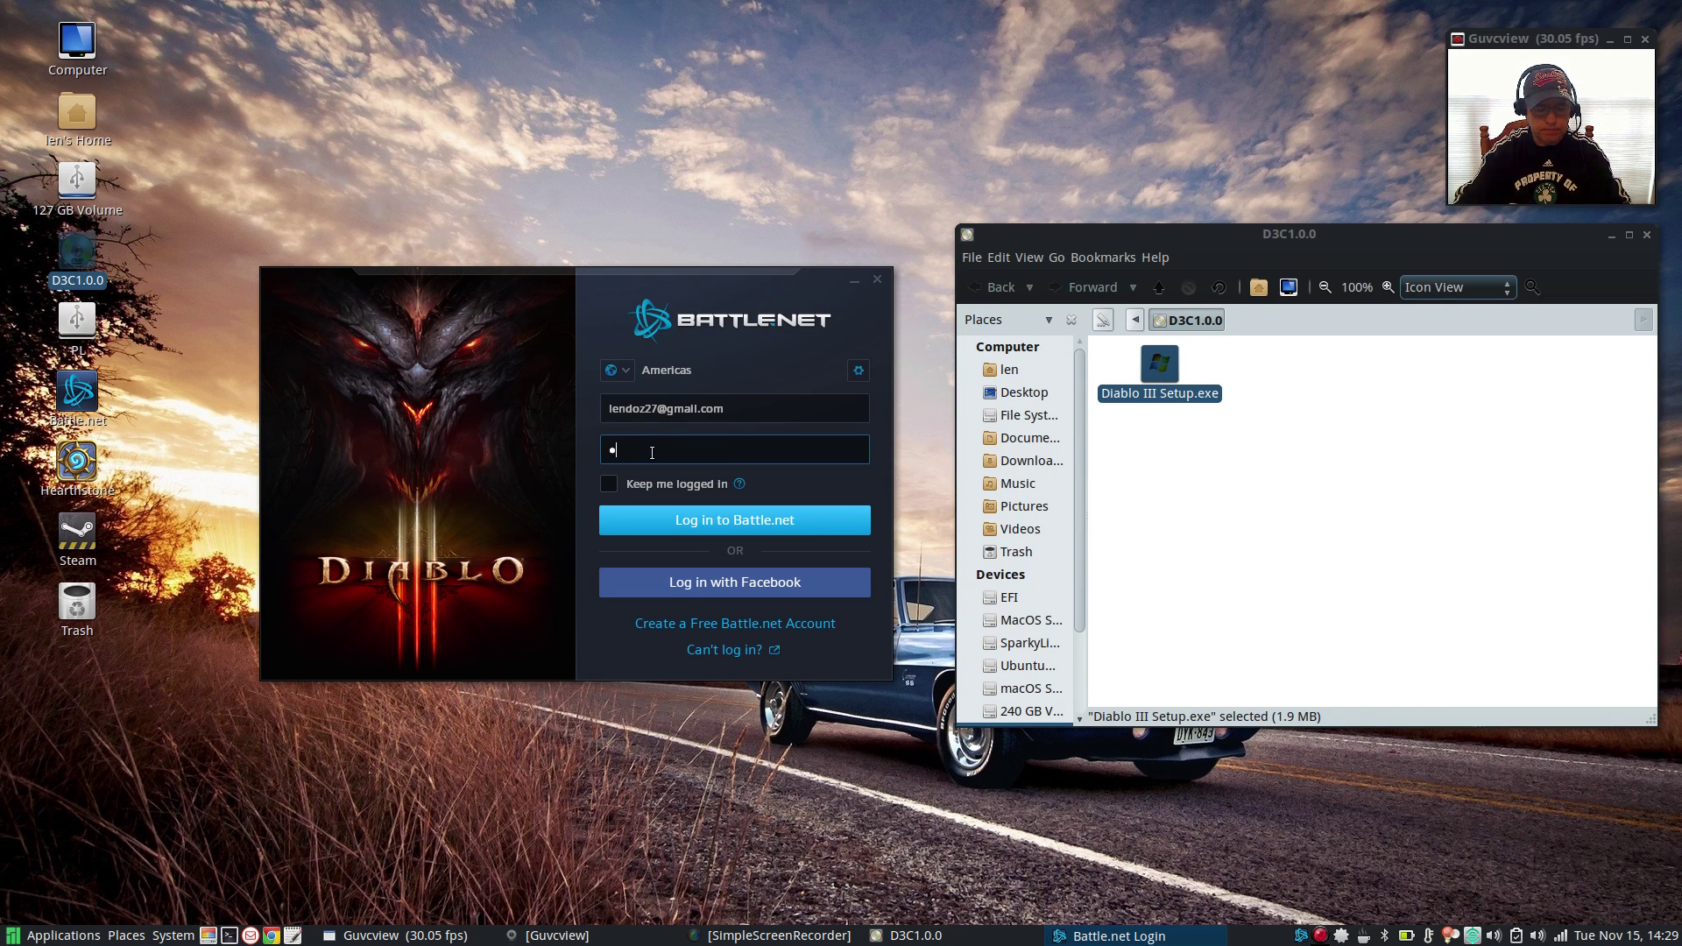
type("•••••")
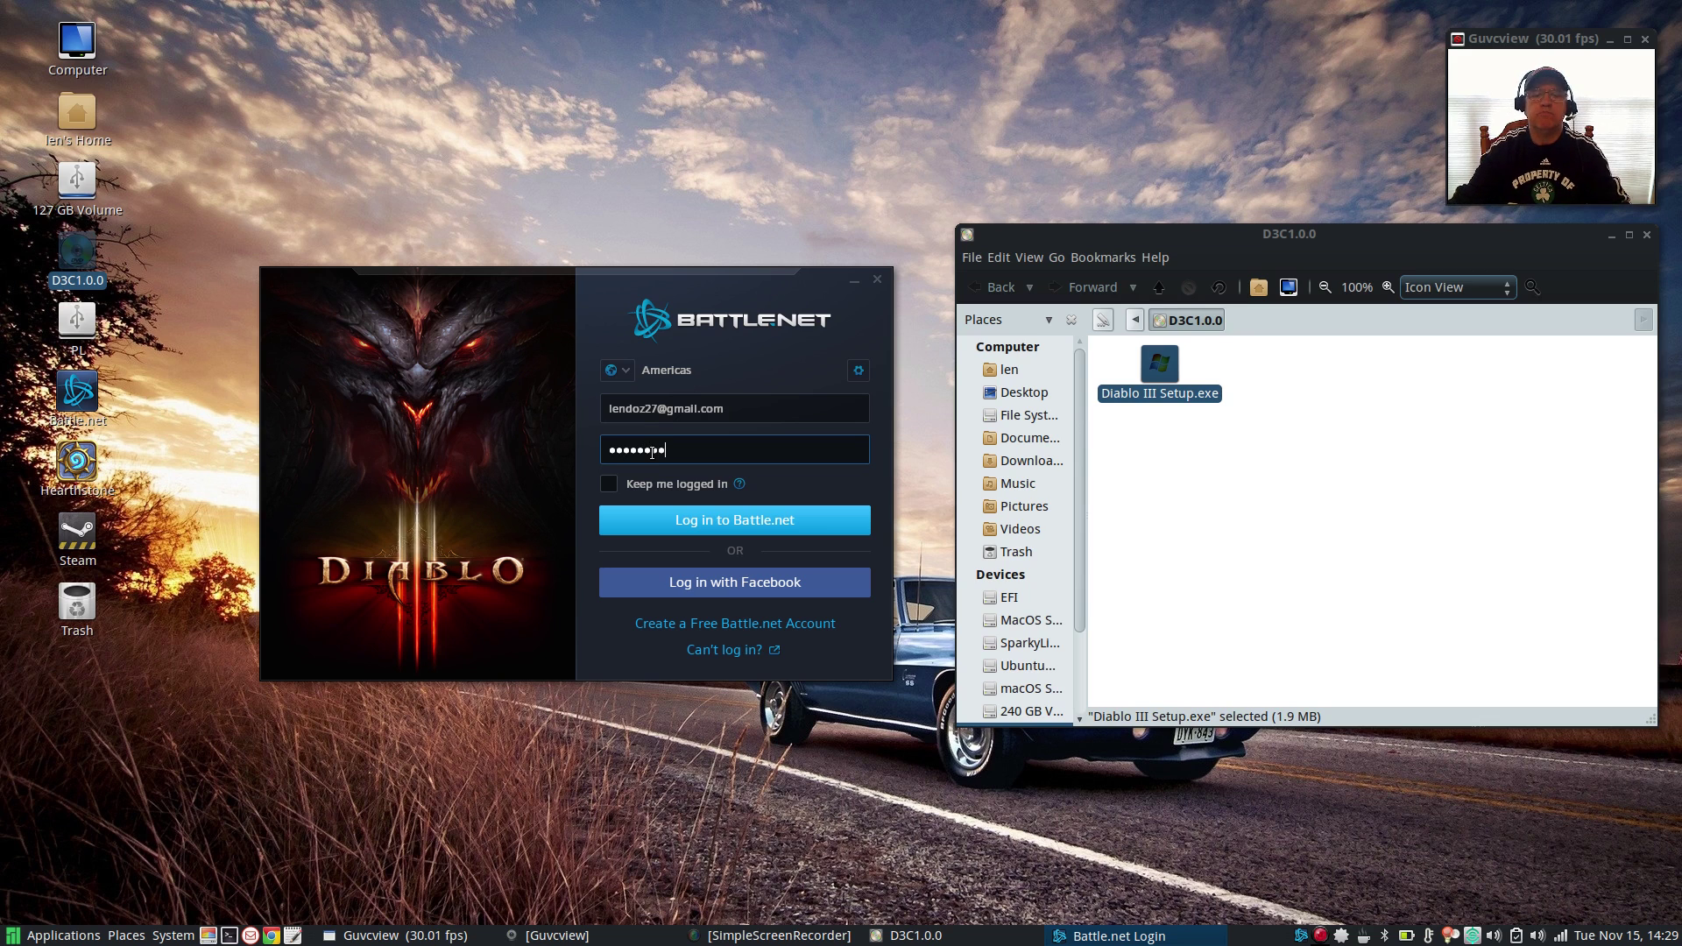
left_click(638, 517)
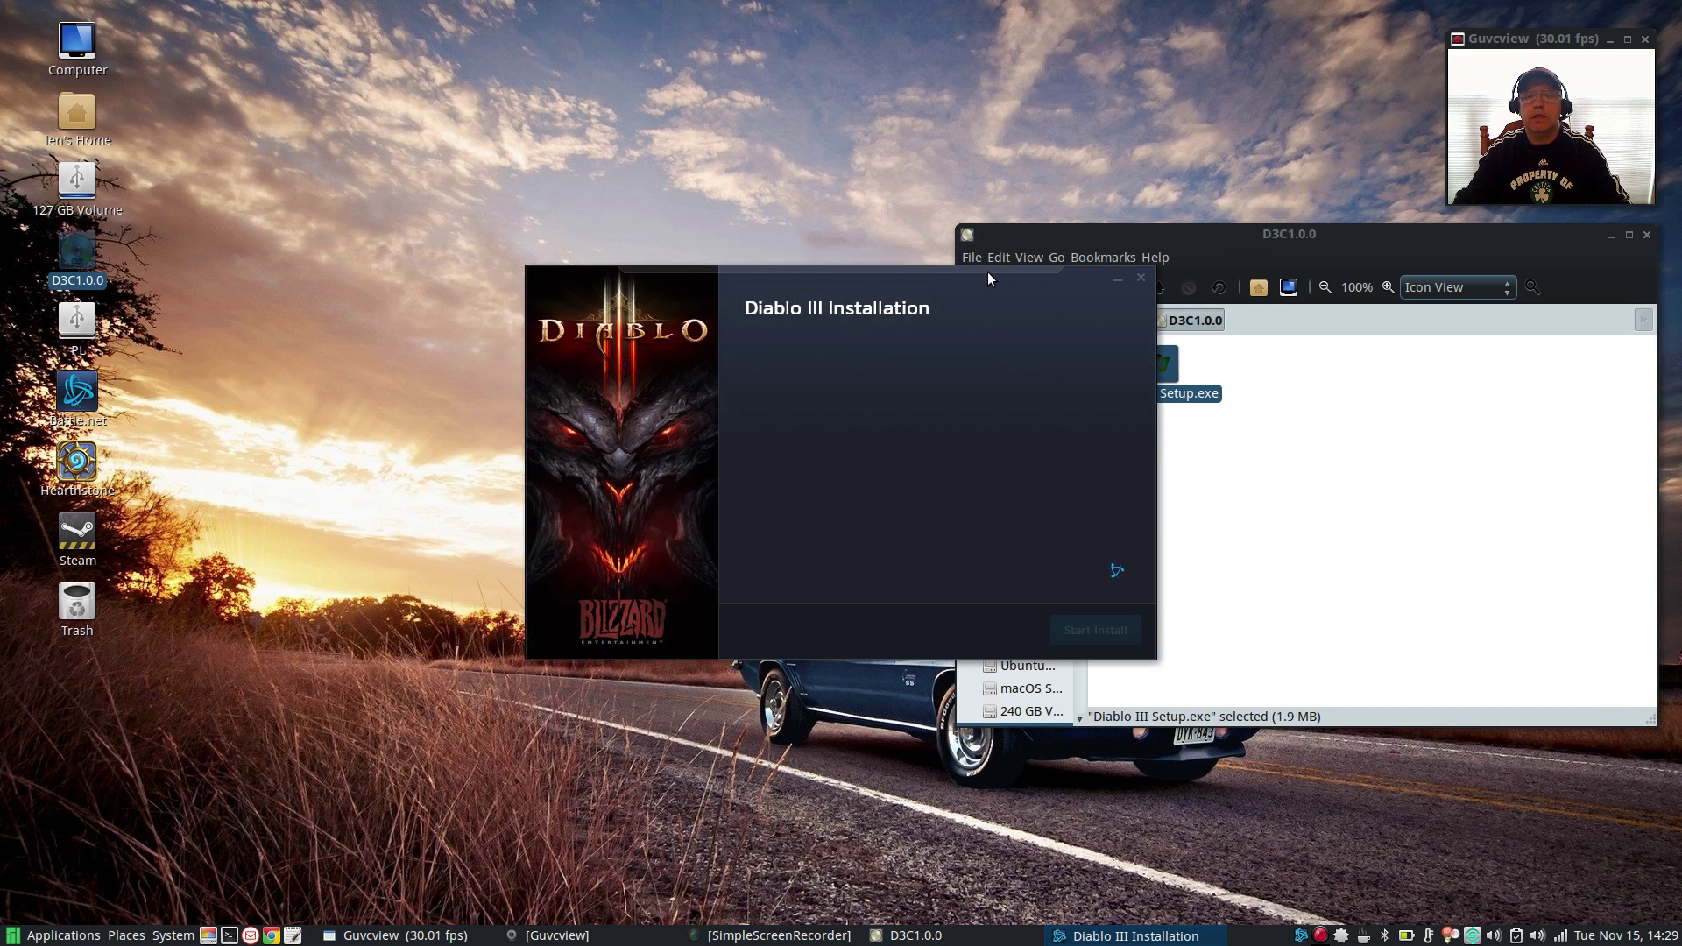
Move the Diablo III Installation window up-left while its install options load.
left_click_drag(988, 278, 650, 130)
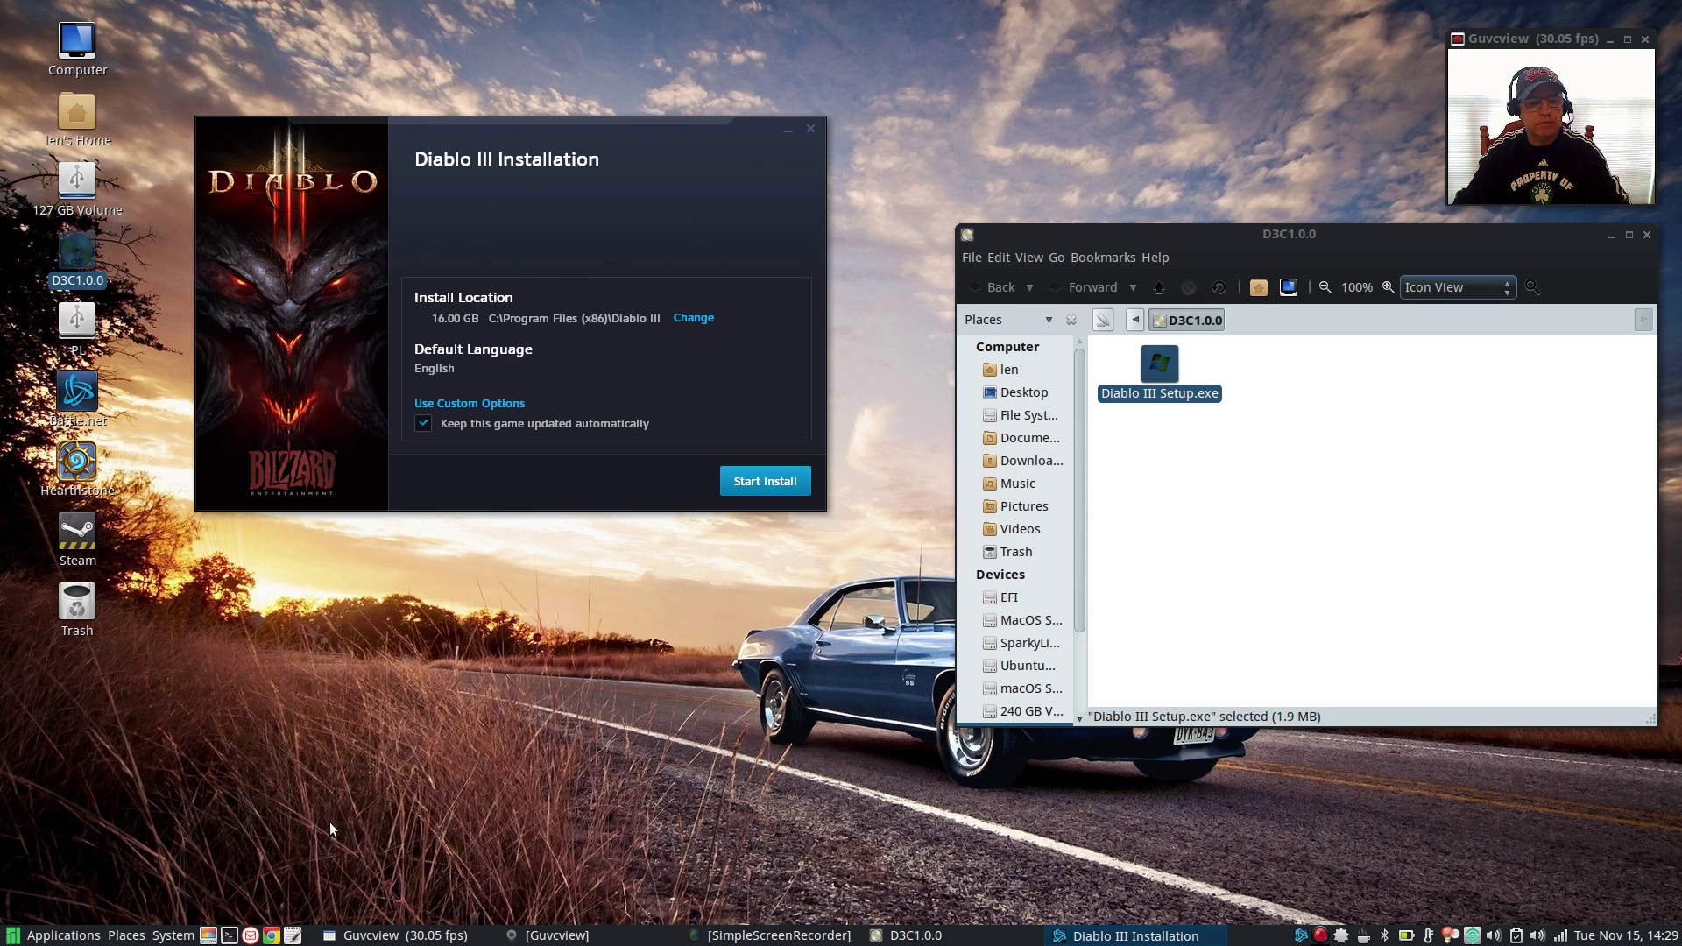
left_click(208, 935)
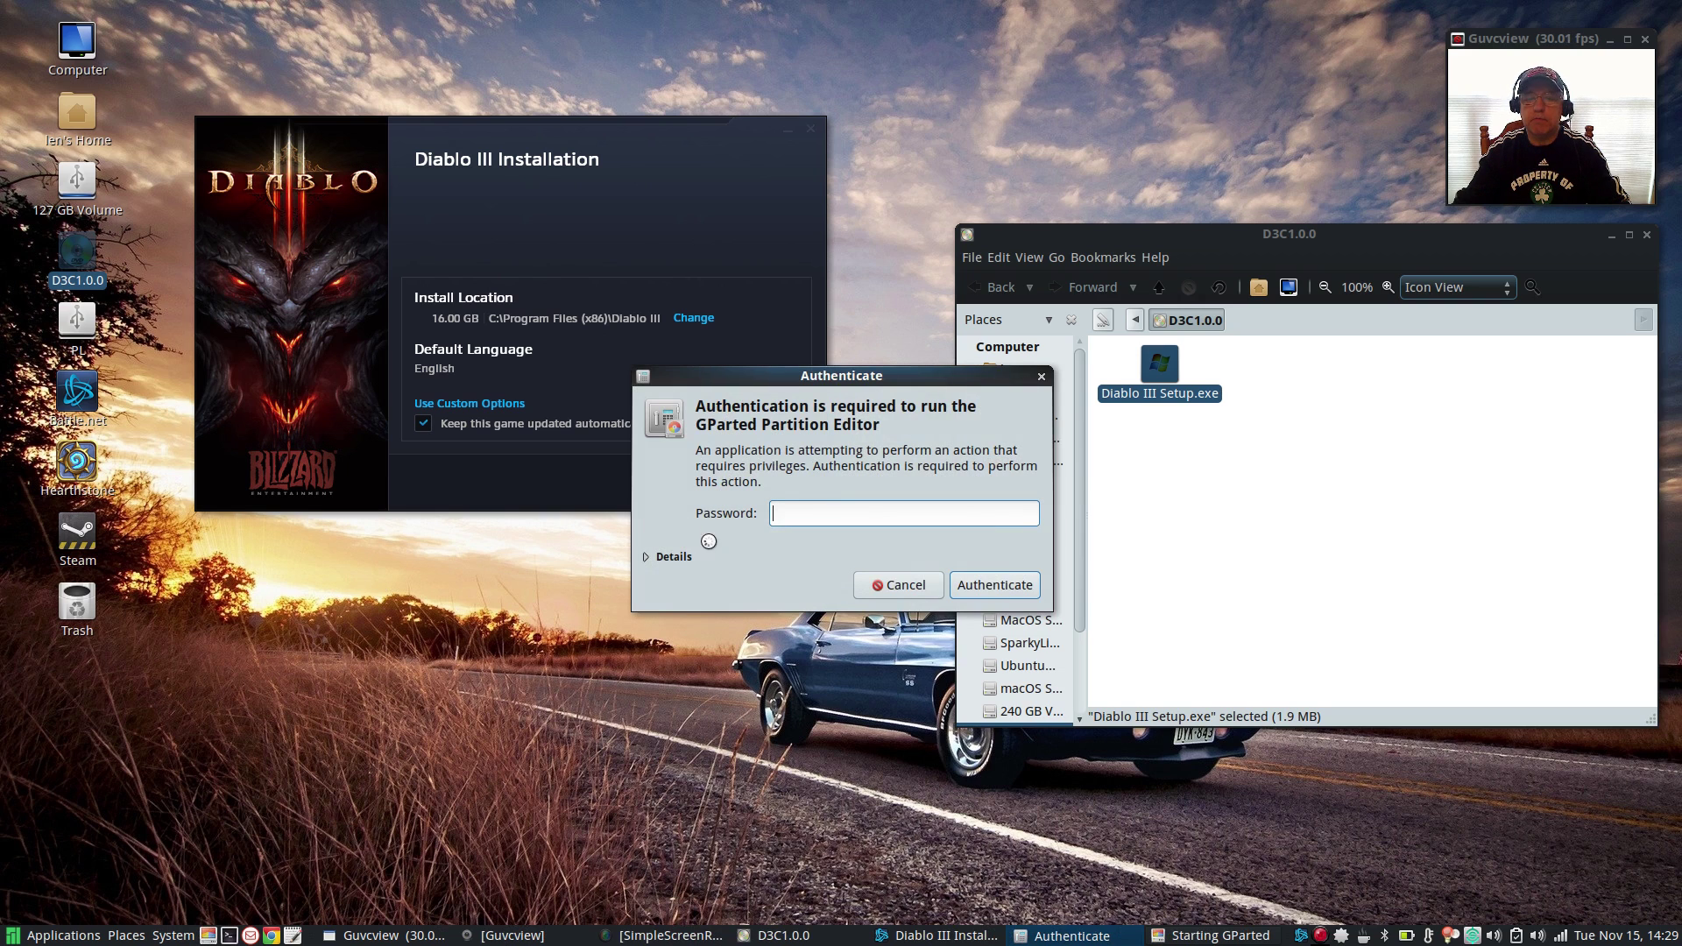
type("••••")
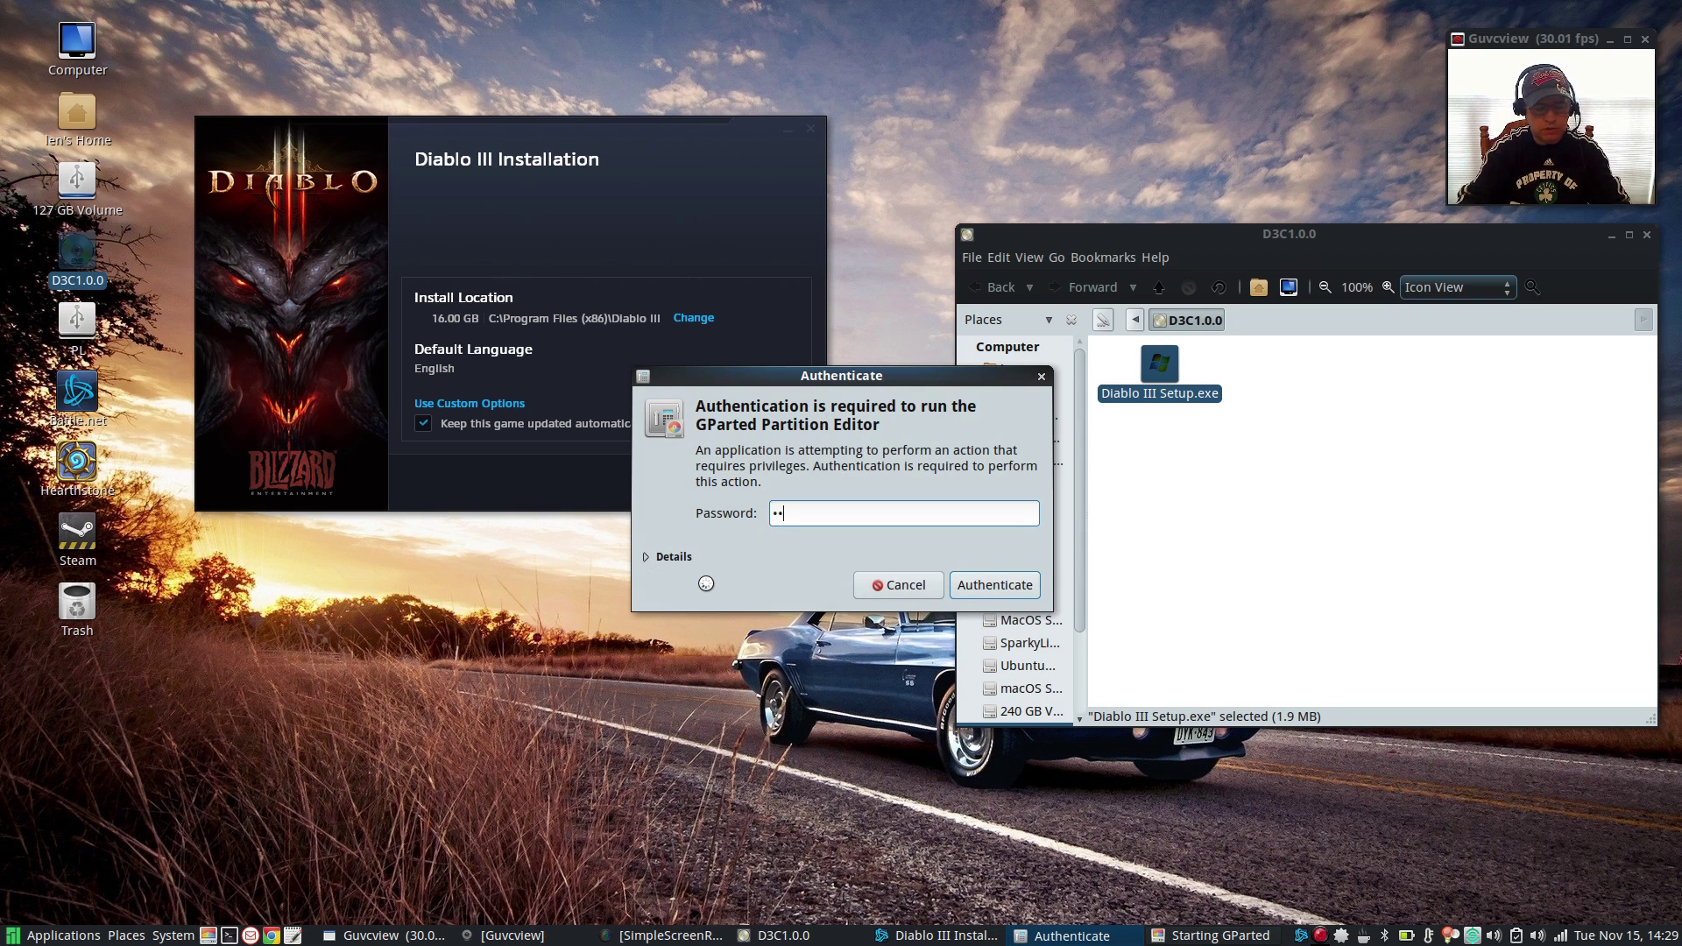
key("Return")
left_click(757, 355)
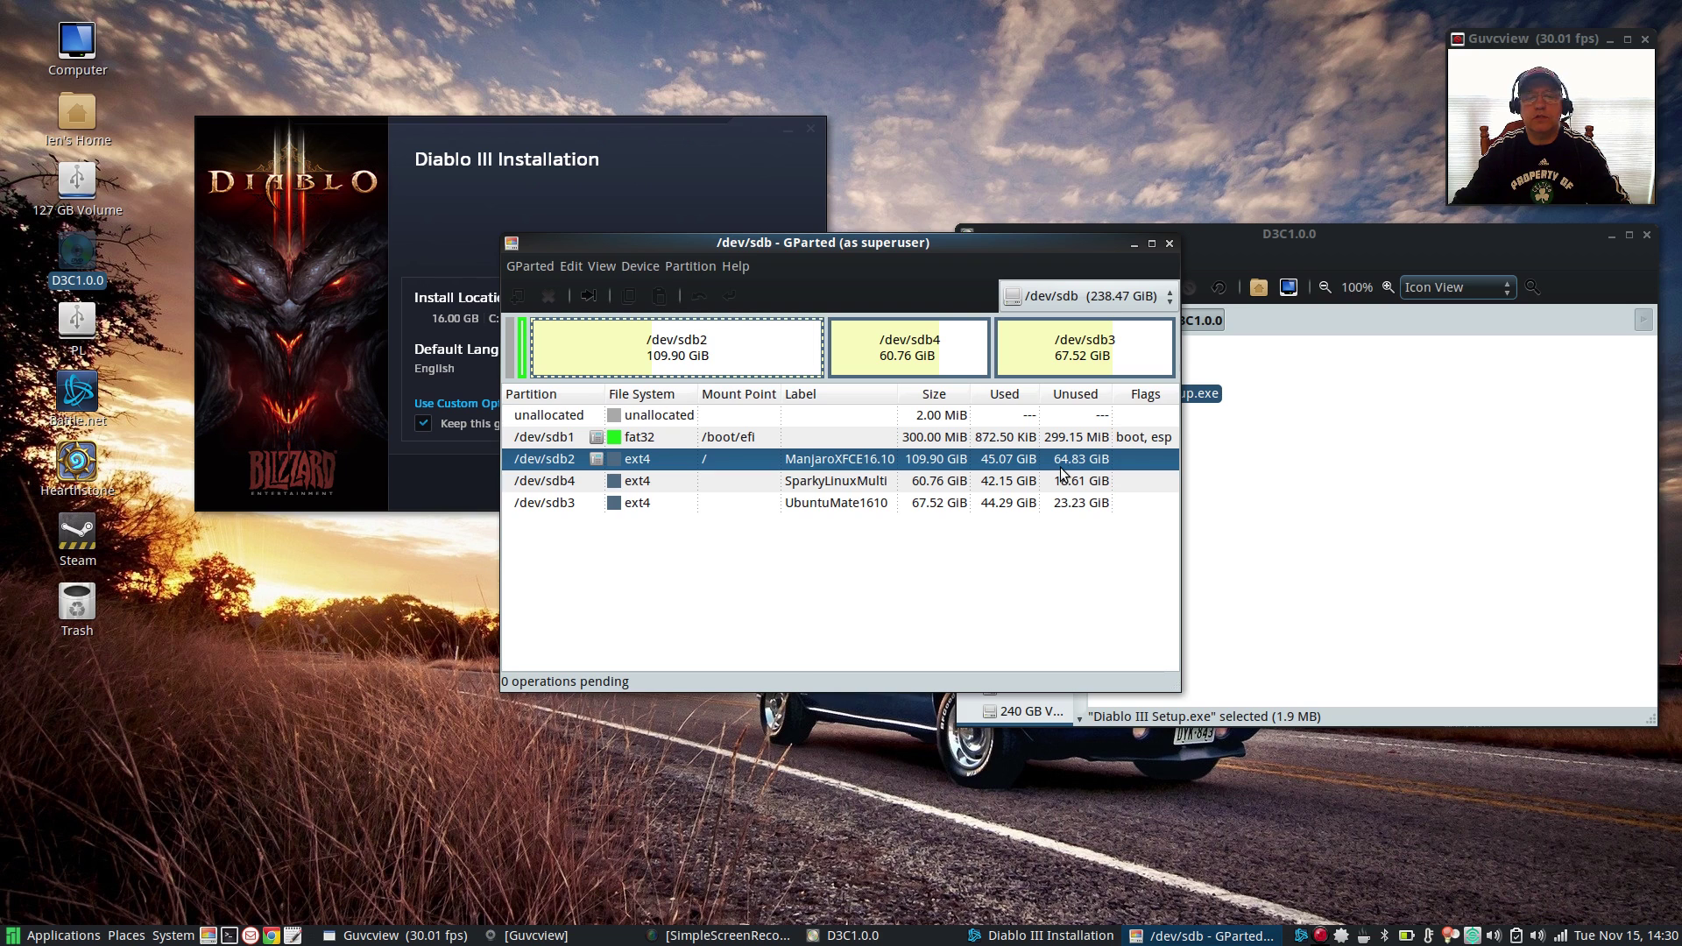
left_click(1168, 243)
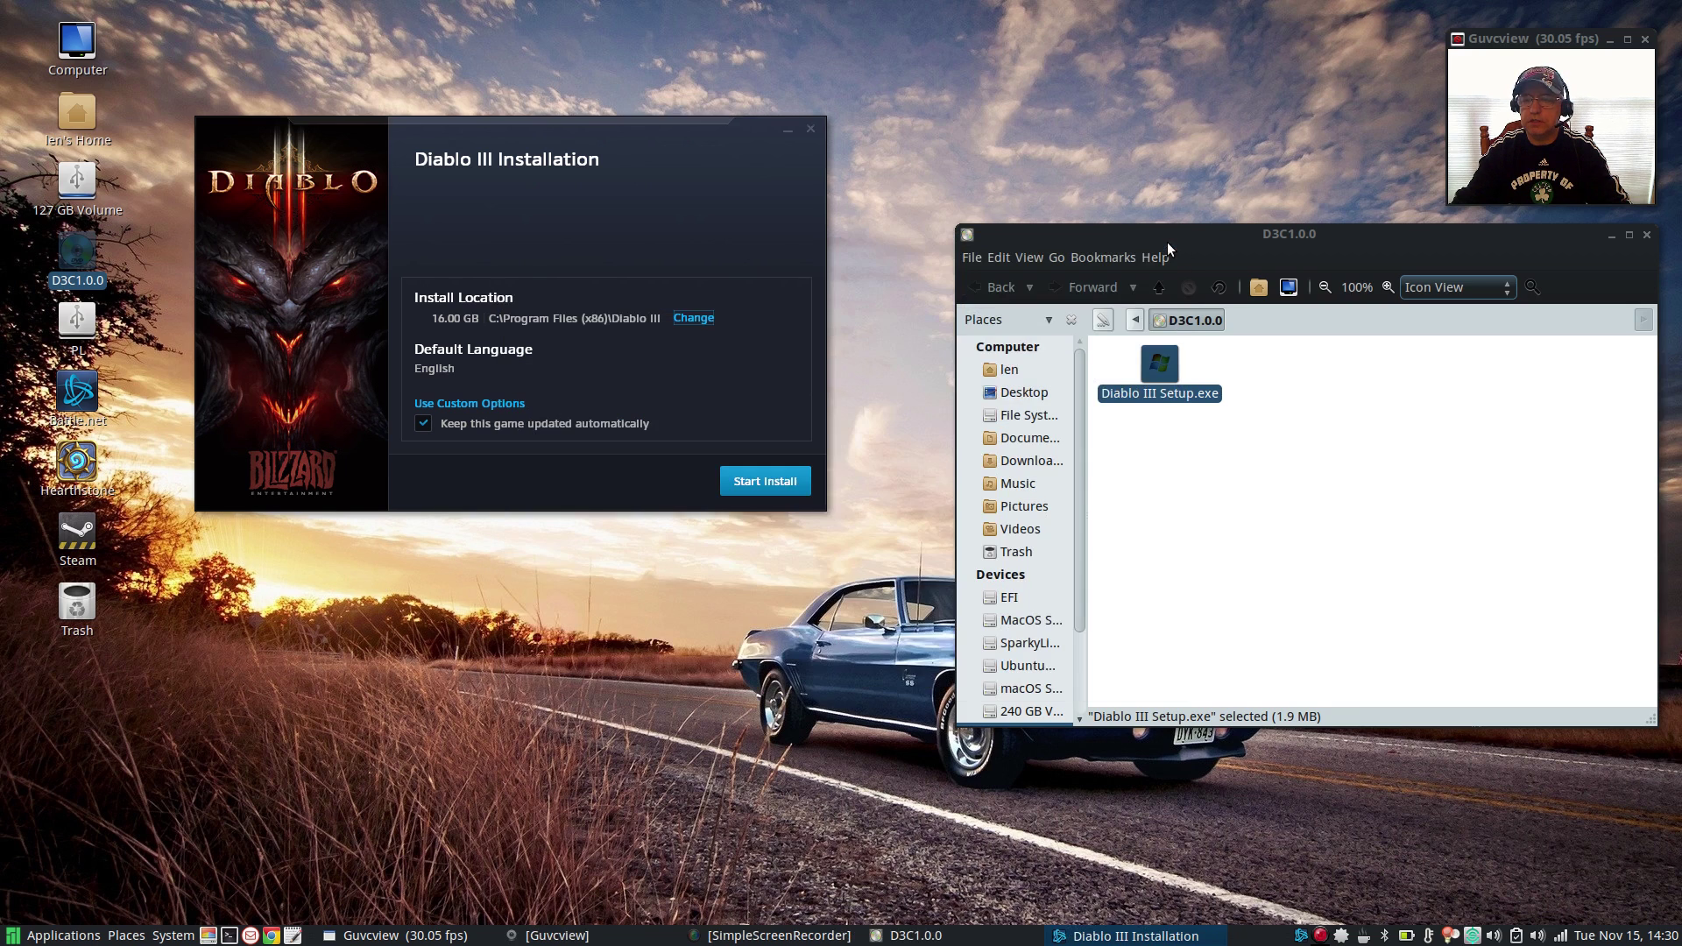
Start the Diablo III install, reposition the launcher, and bring the disc window forward.
left_click(759, 479)
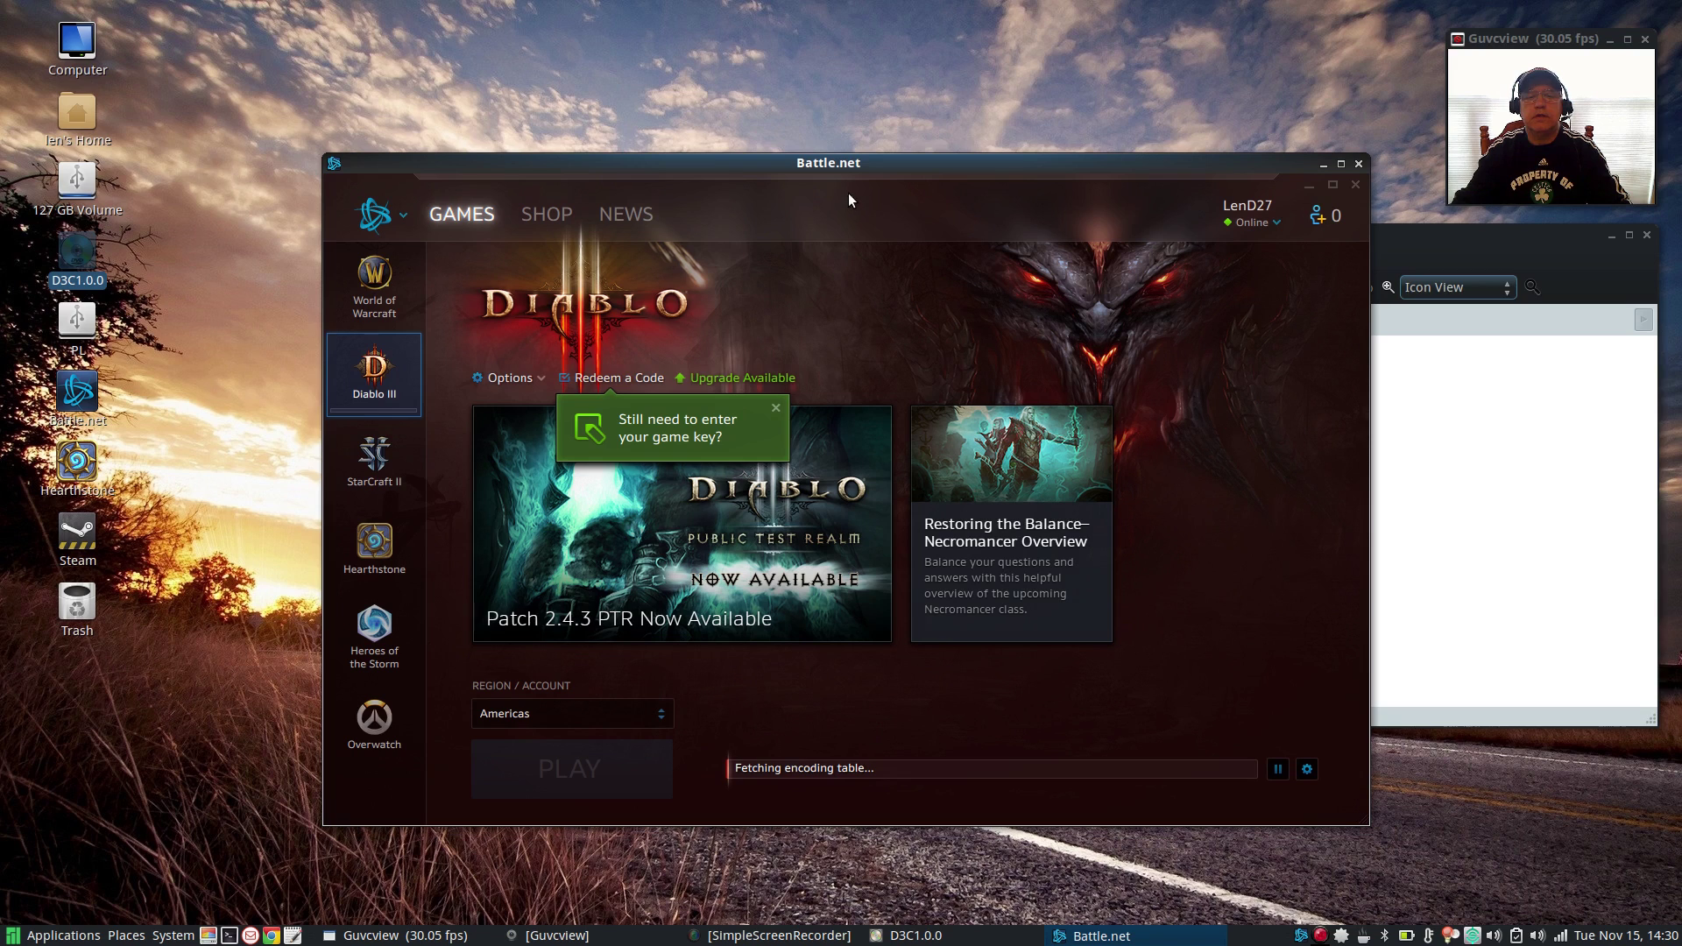
left_click_drag(860, 161, 708, 65)
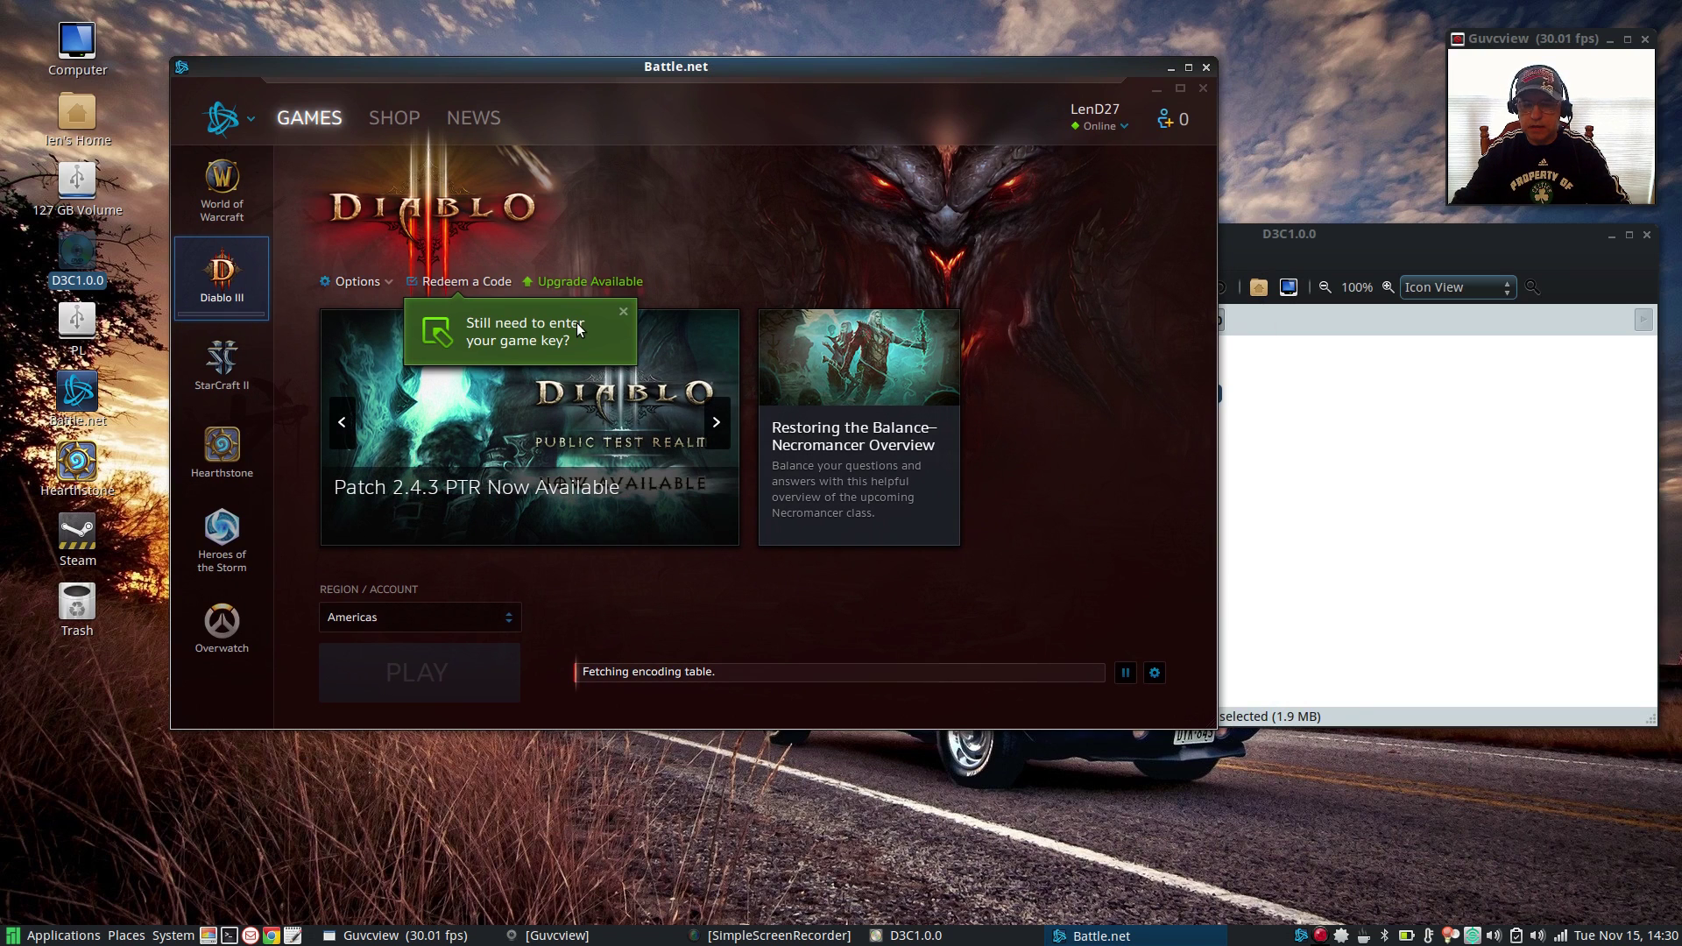
left_click(1441, 229)
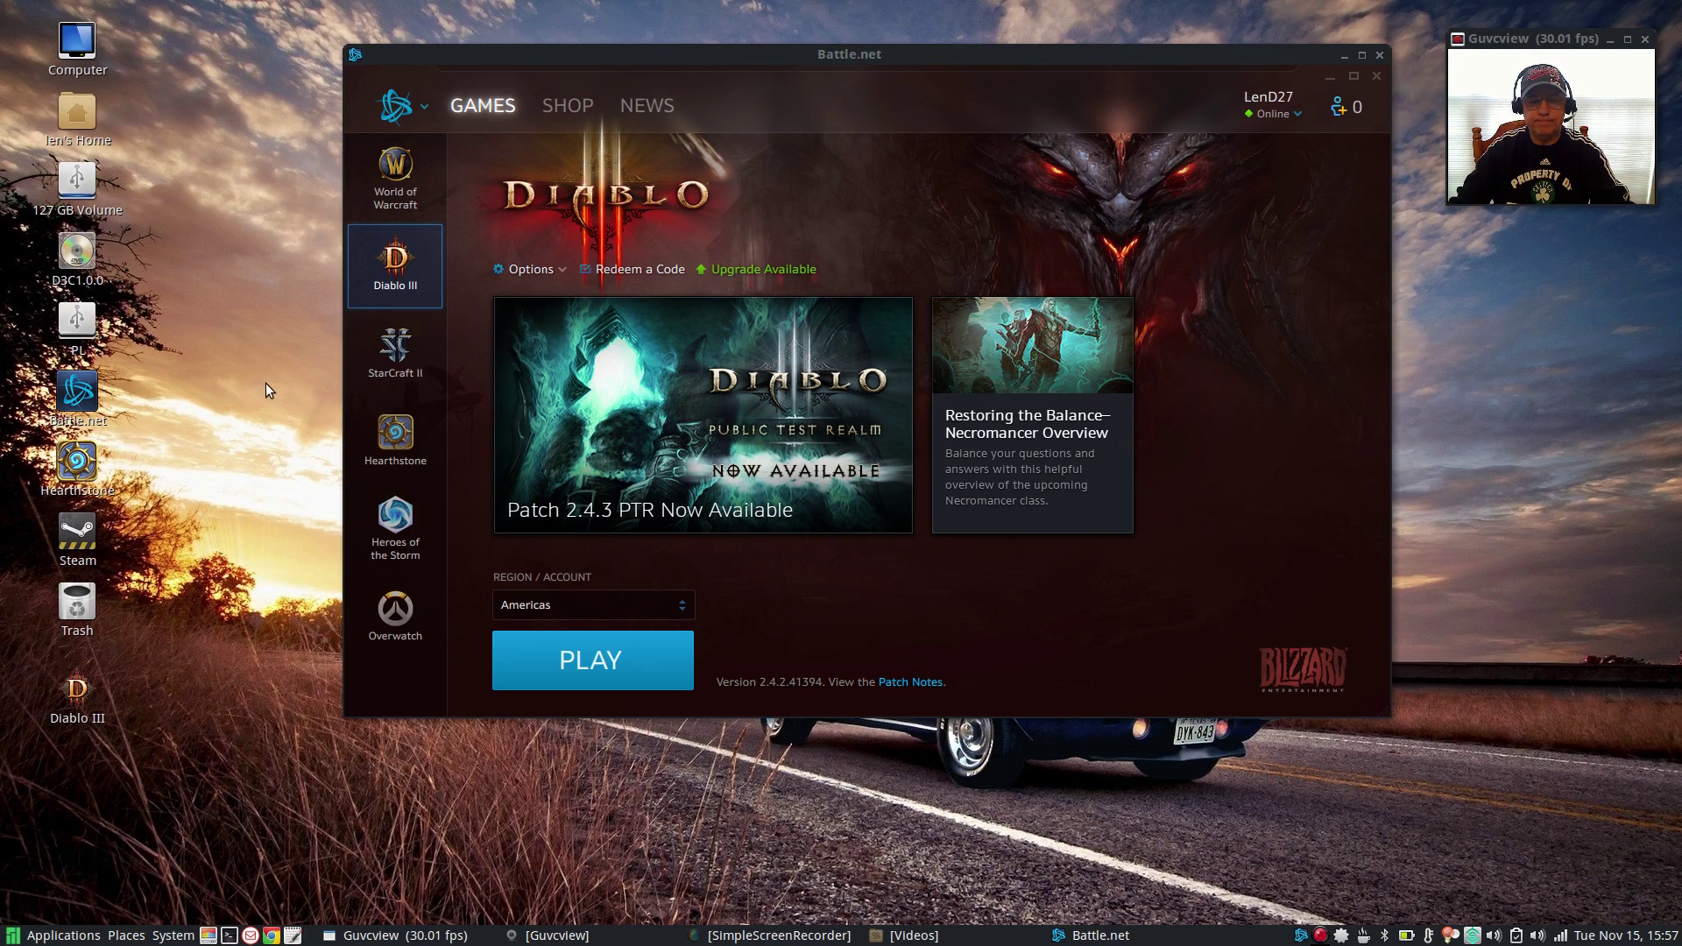
Press PLAY on Battle.net's Diablo III page to launch the game.
left_click_drag(634, 53, 601, 134)
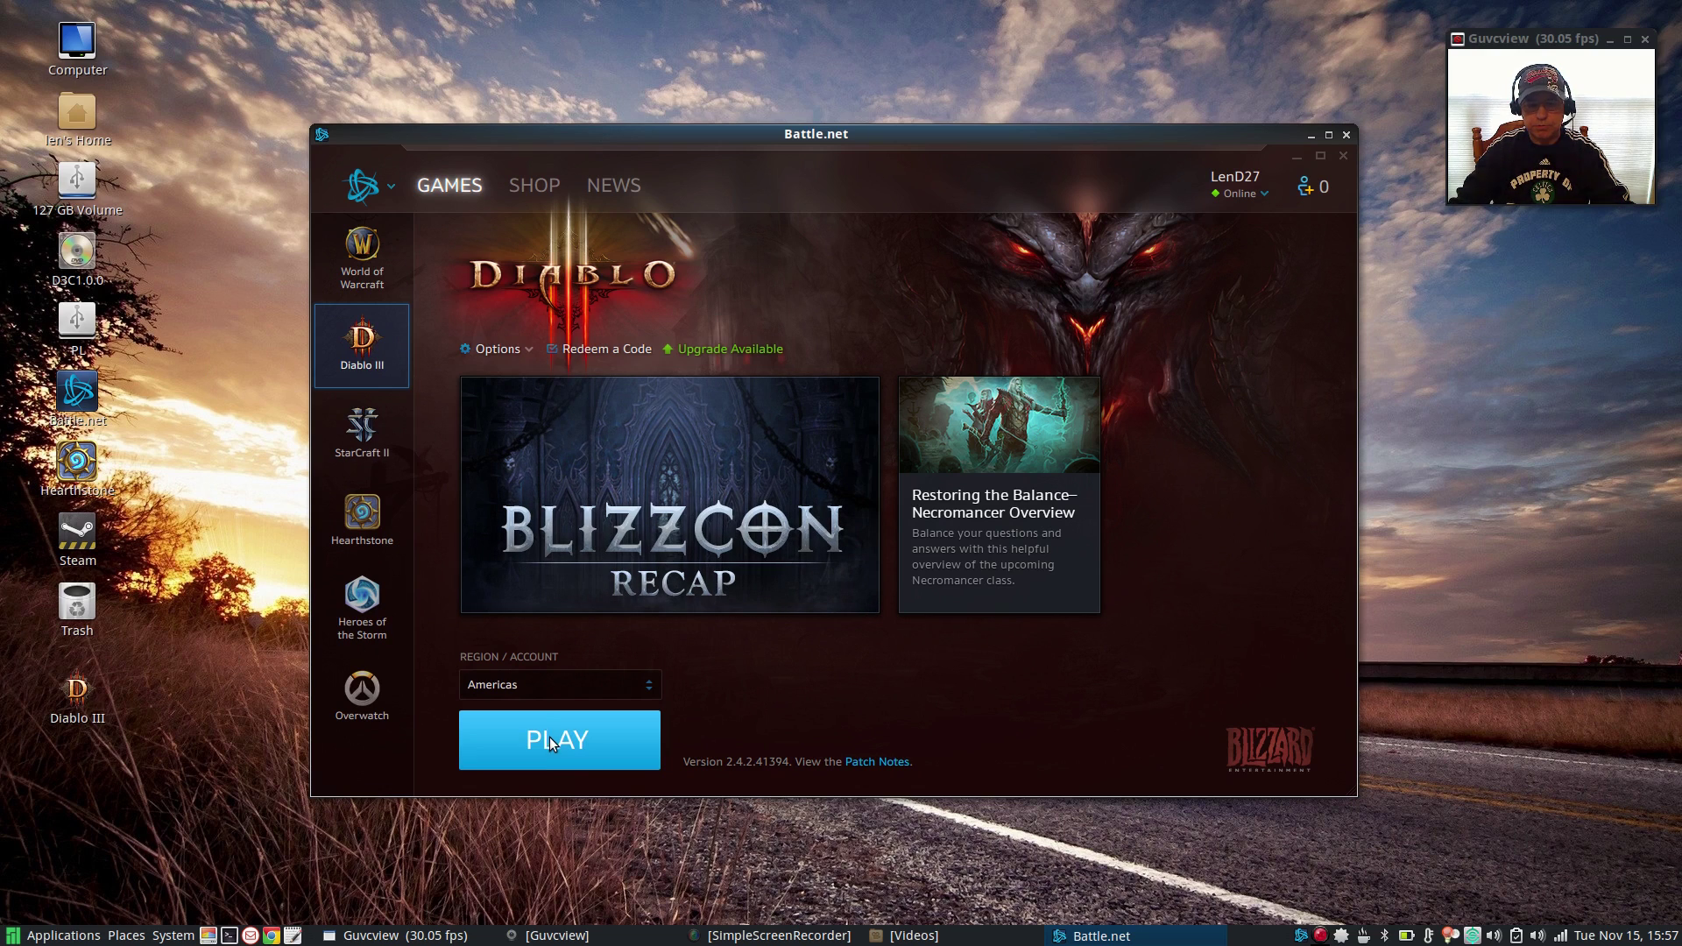
left_click(190, 433)
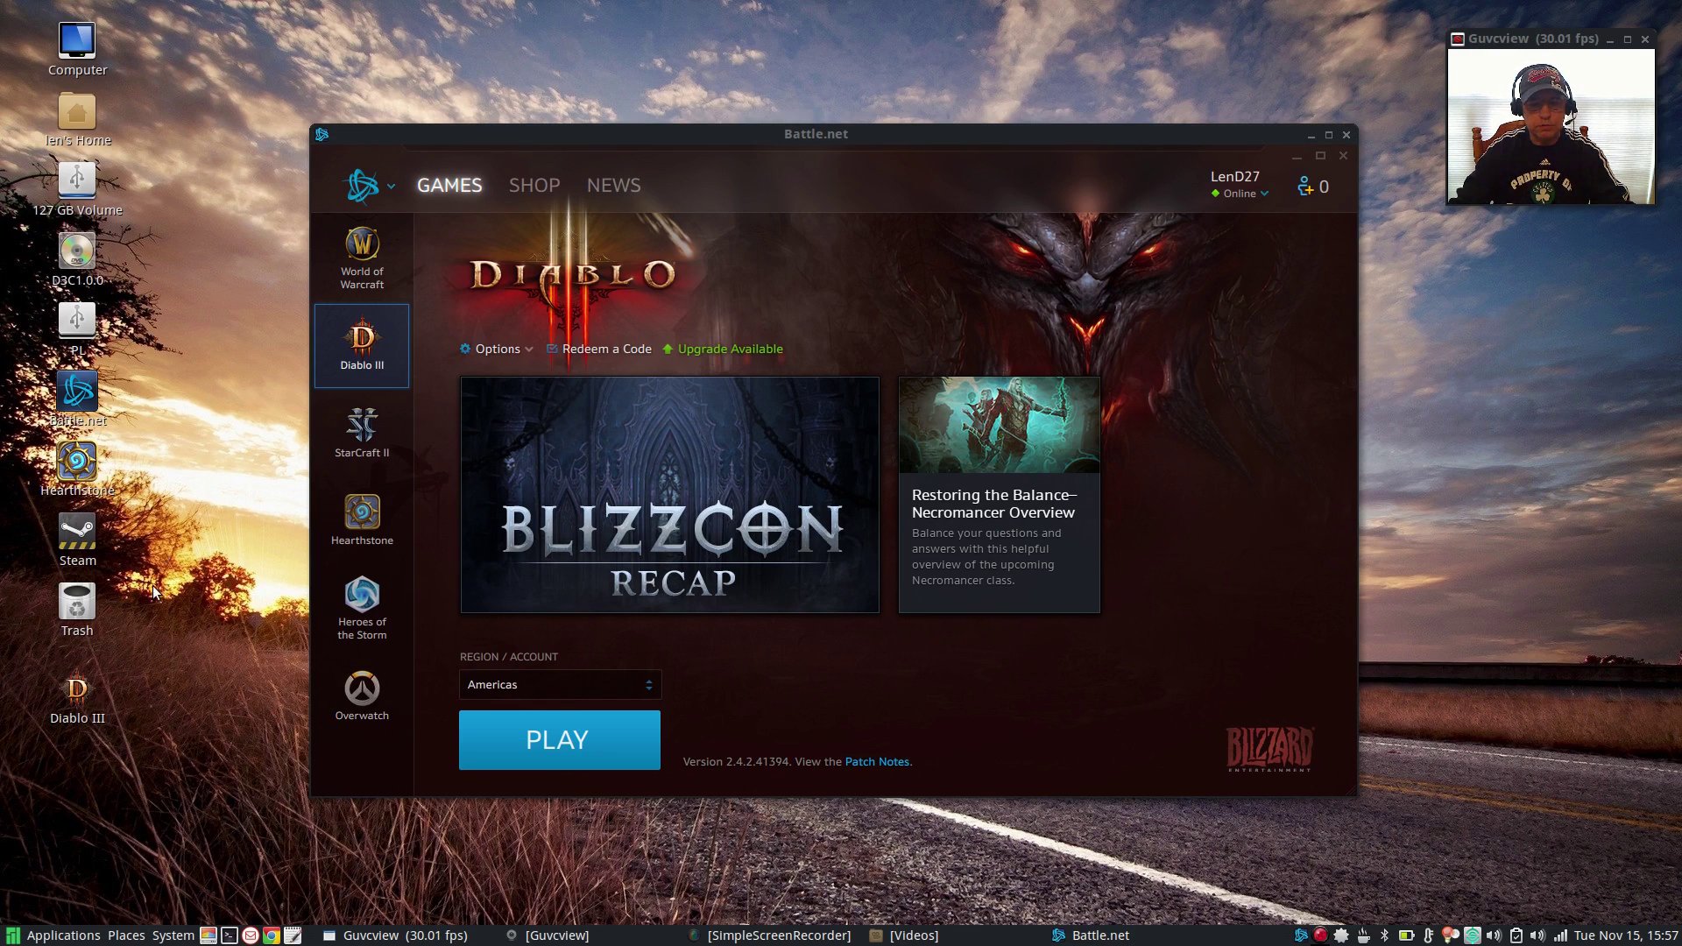
left_click(568, 742)
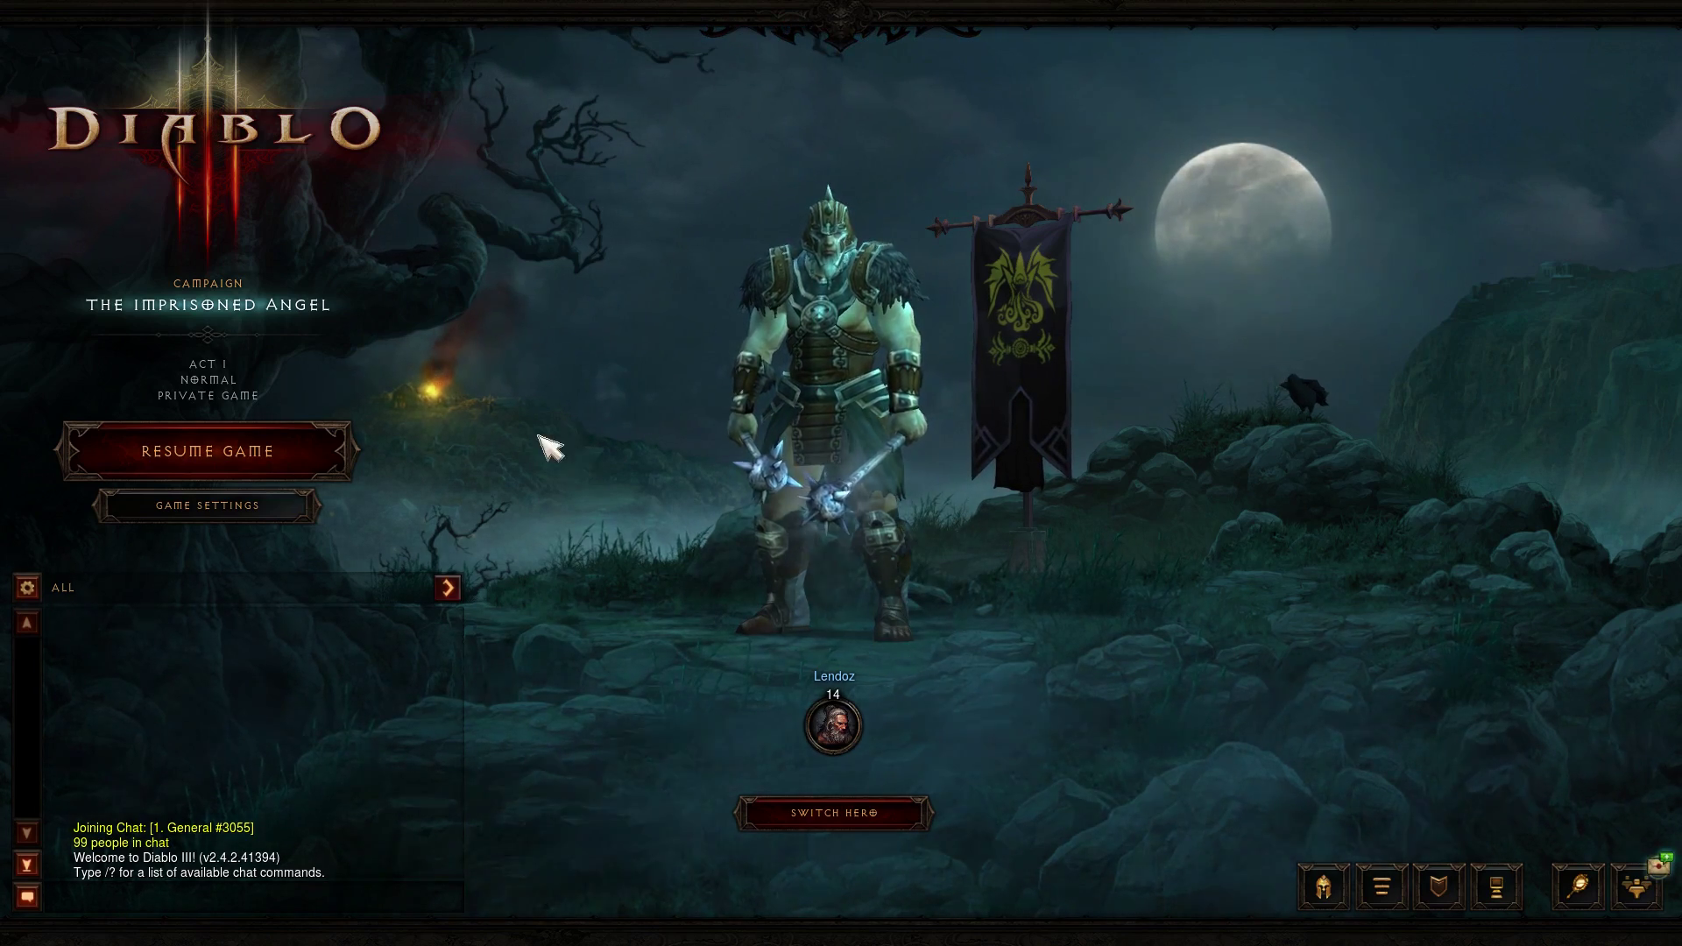
Resume the private campaign game in New Tristram, then exit Diablo III from the Game Menu.
left_click(248, 465)
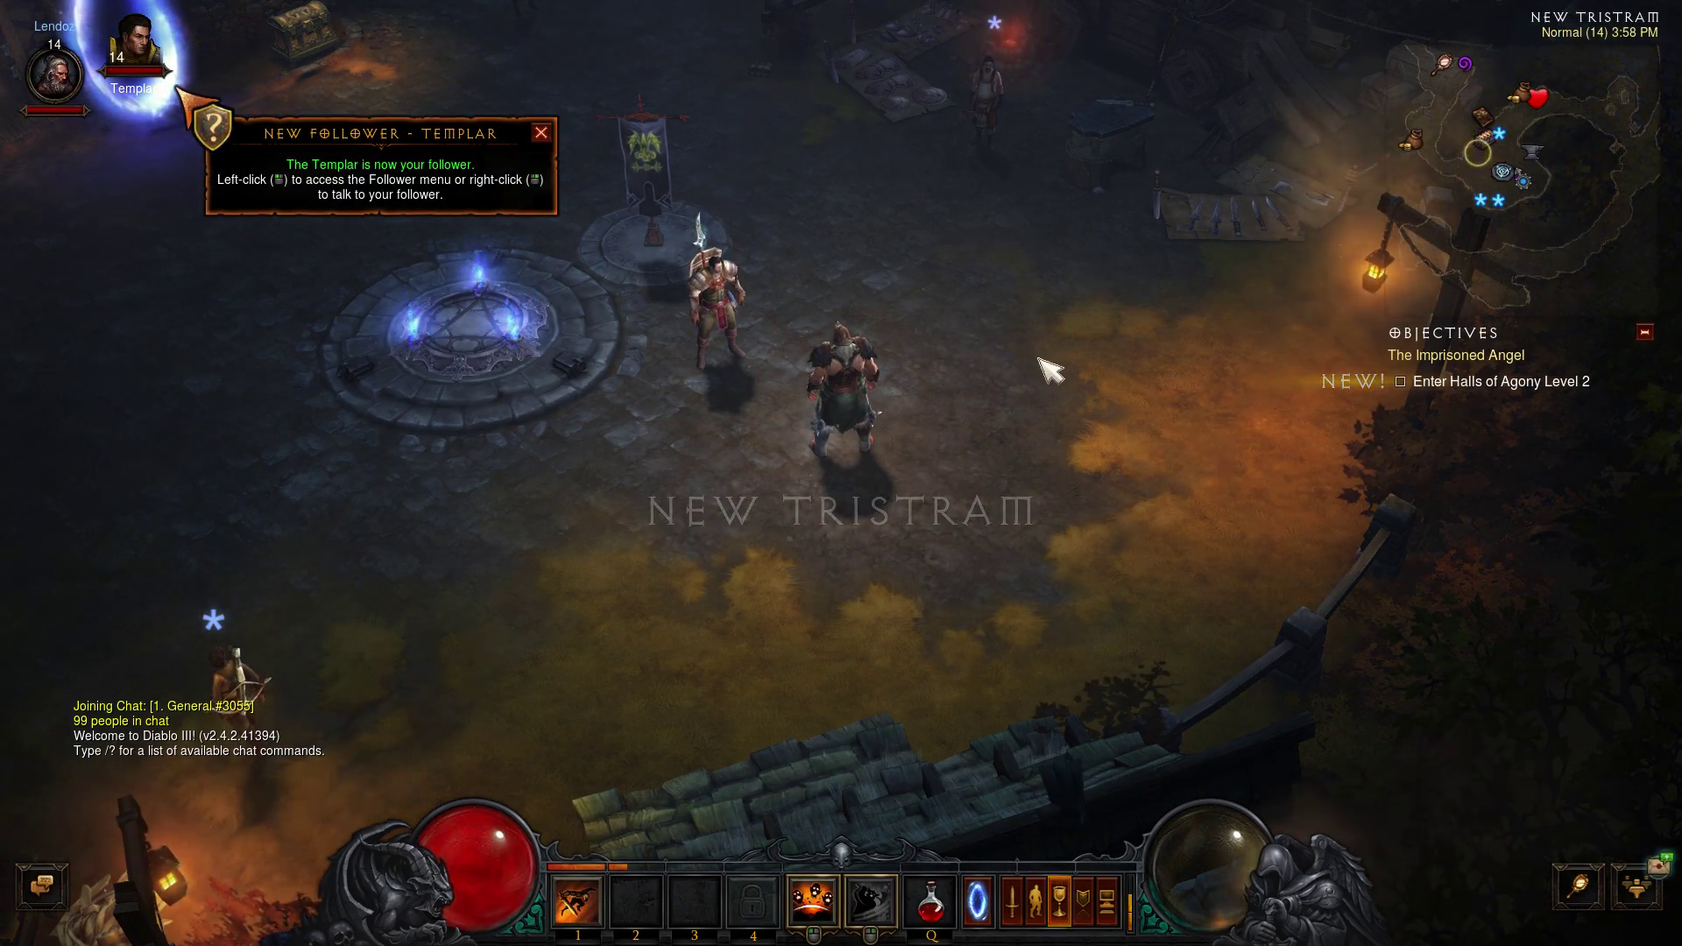
key("Escape")
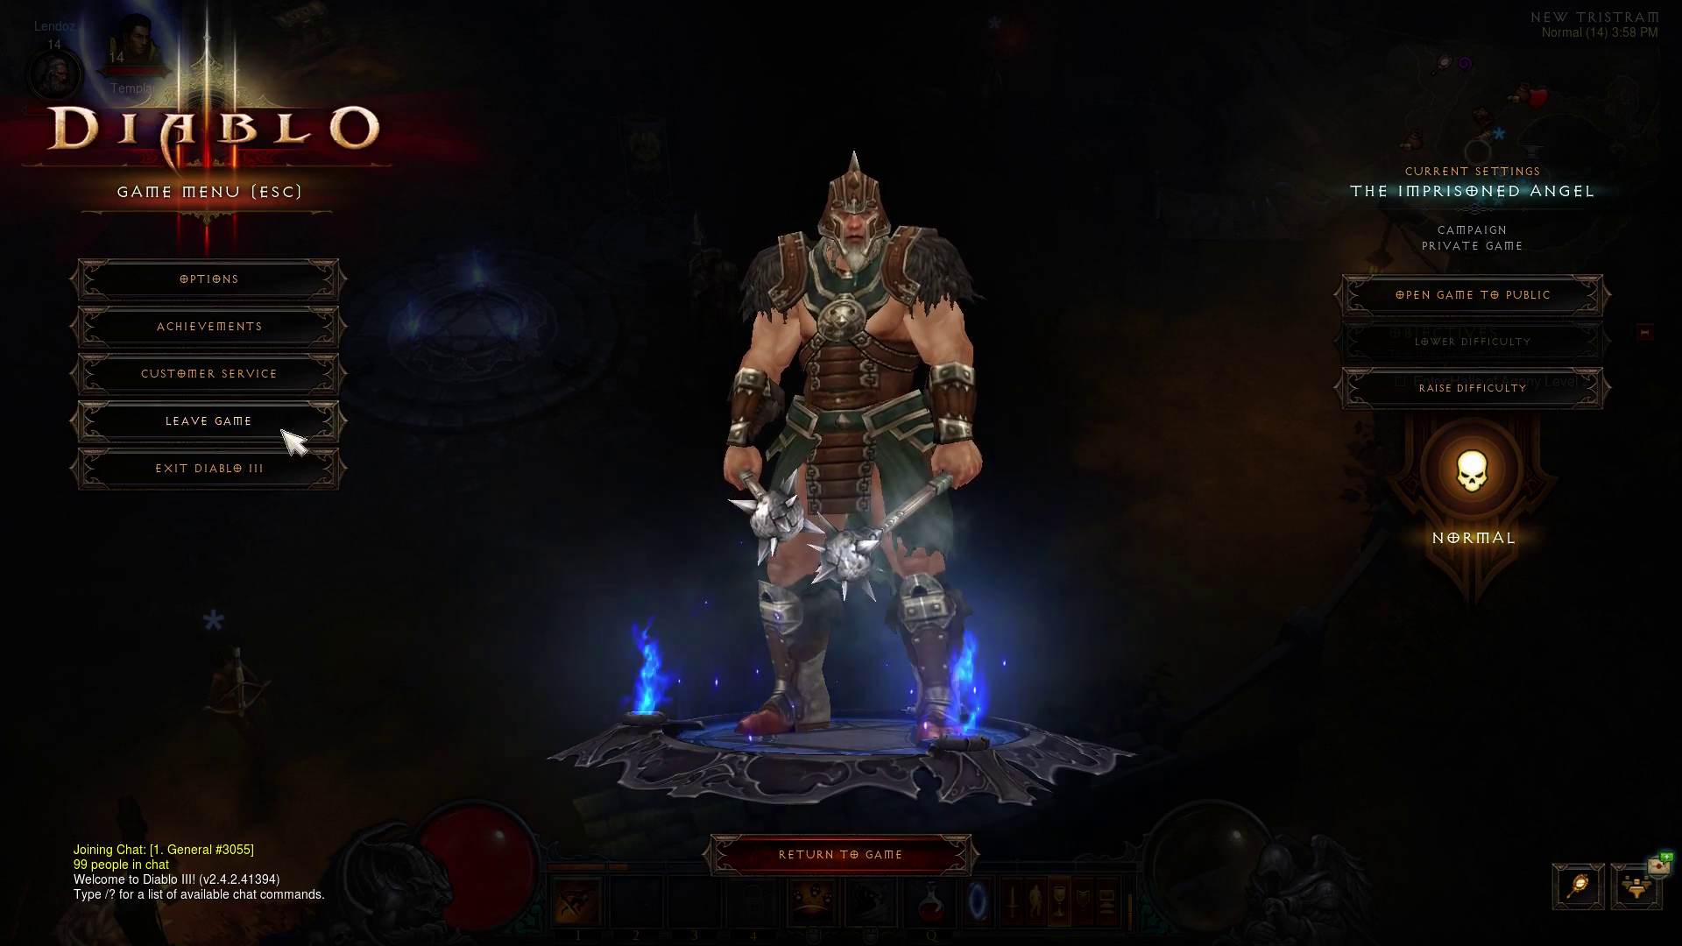
left_click(252, 472)
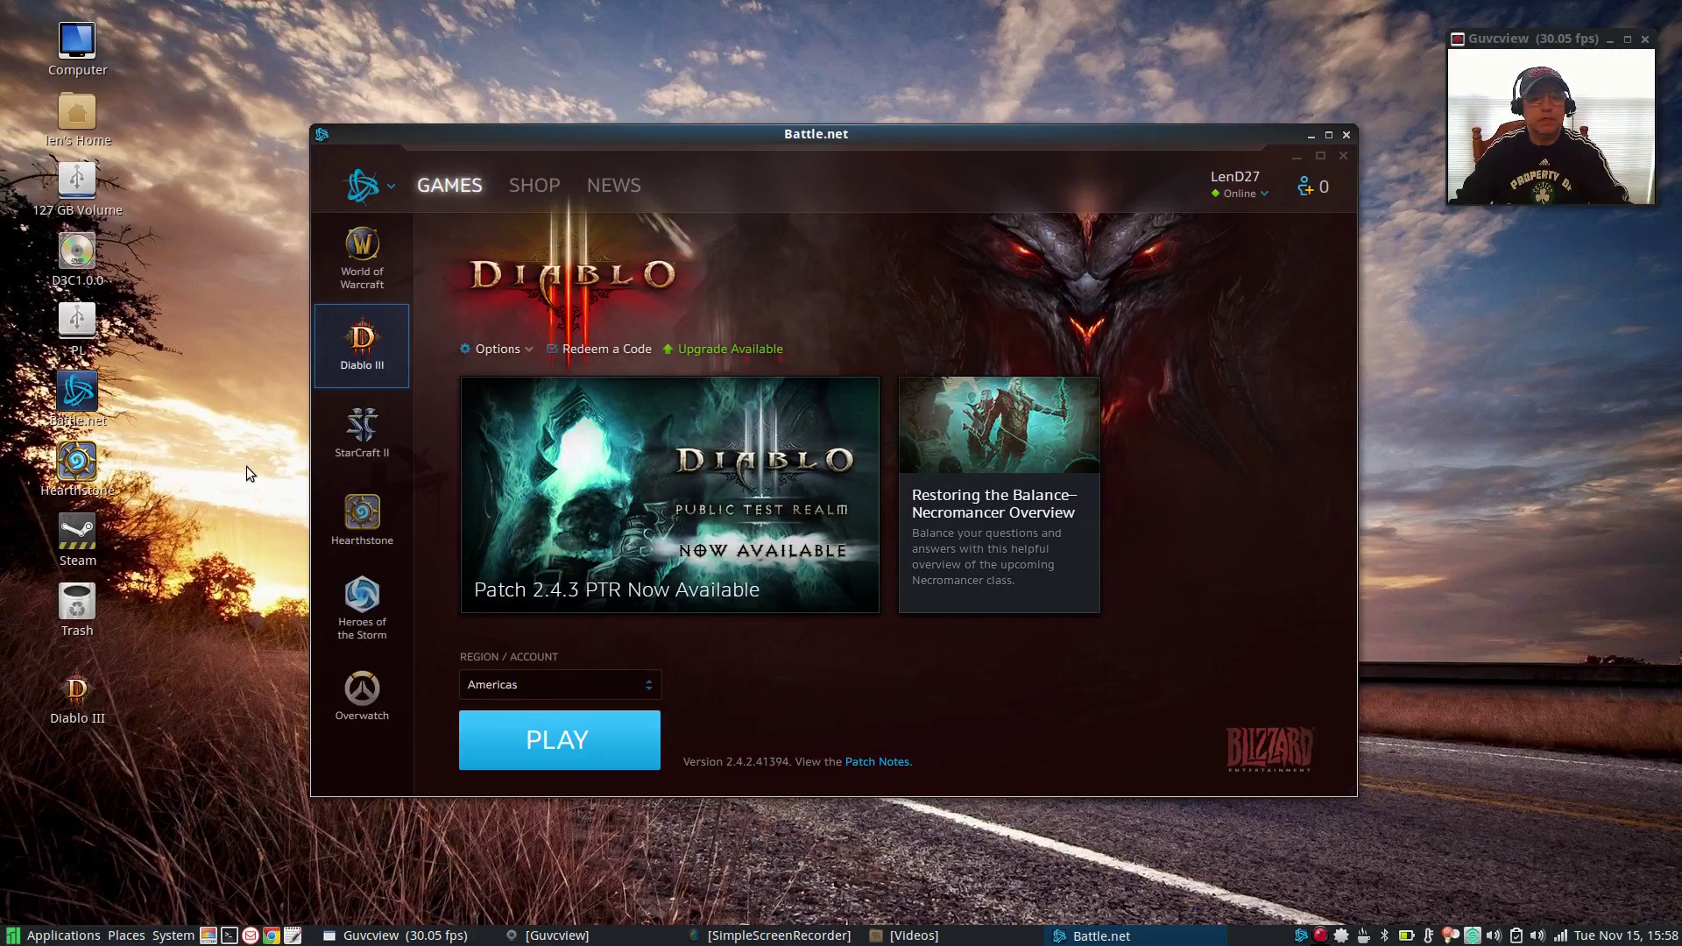
left_click(275, 284)
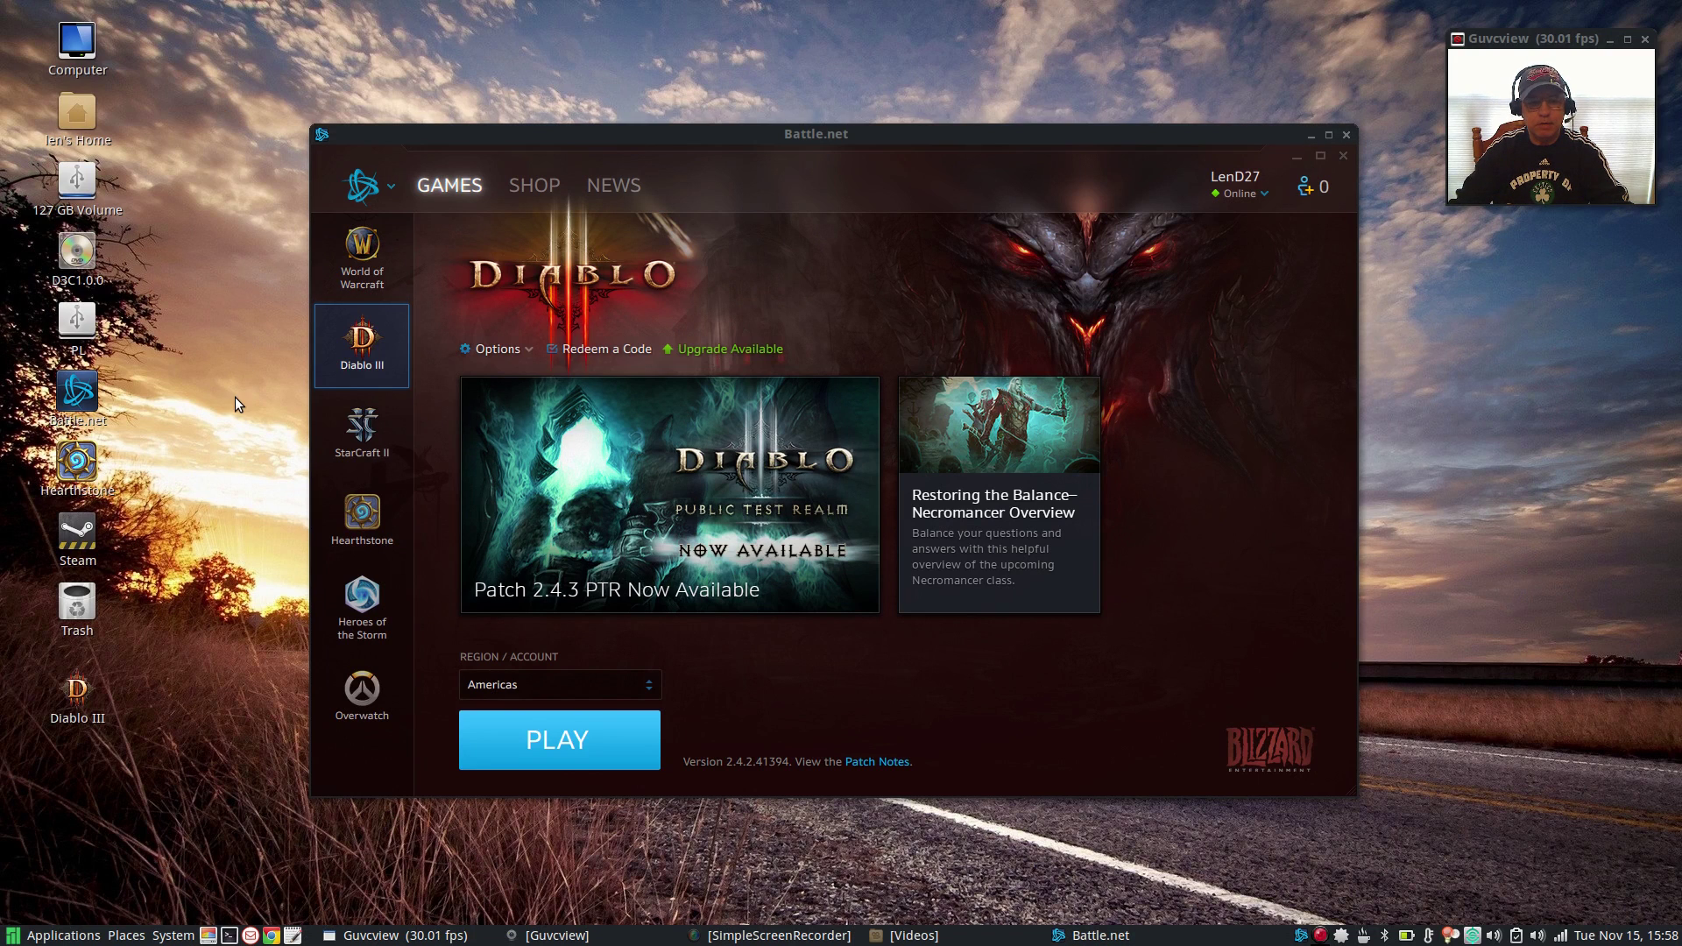